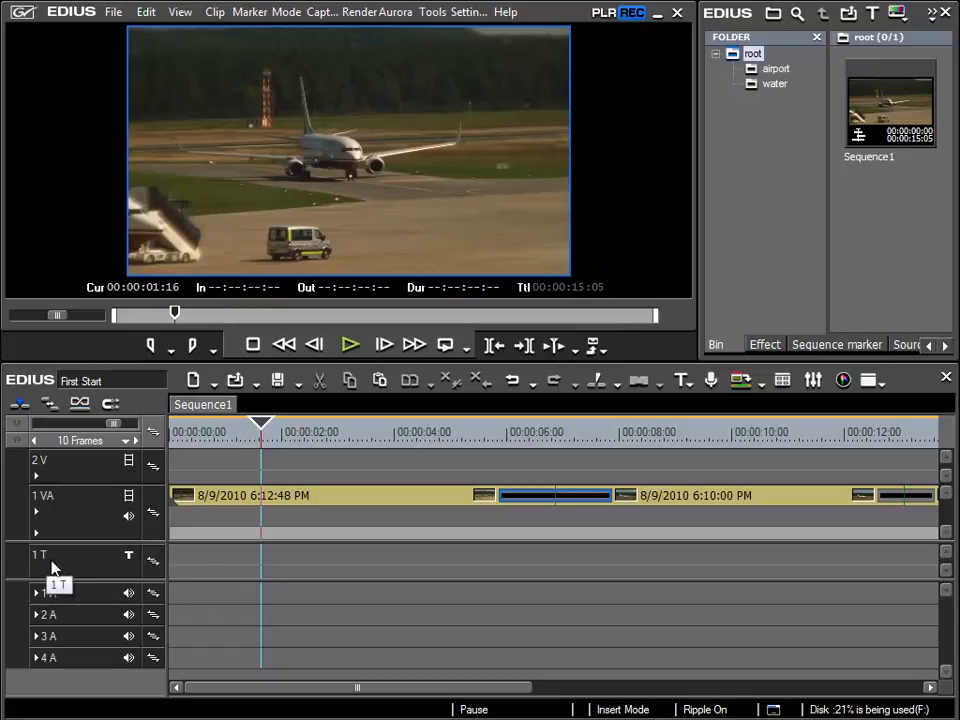
Try to add a new QuickTitler clip to the 1T title track while the timeline is in insert mode
{"action": "right_click", "coordinate": [216, 558]}
{"action": "mouse_move", "coordinate": [272, 567]}
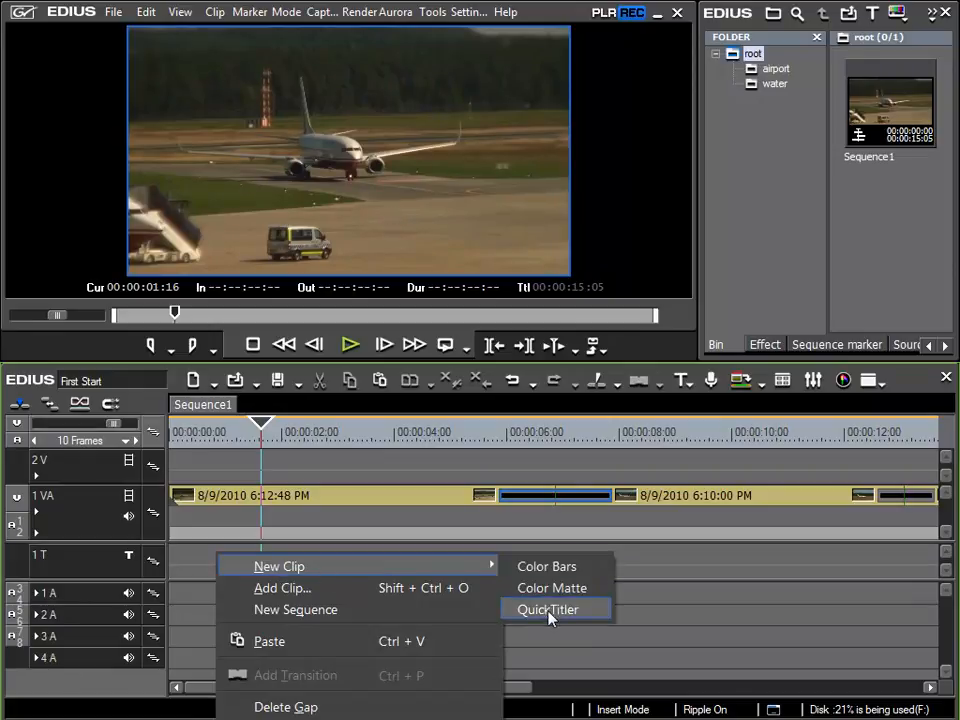
{"action": "left_click", "coordinate": [548, 610]}
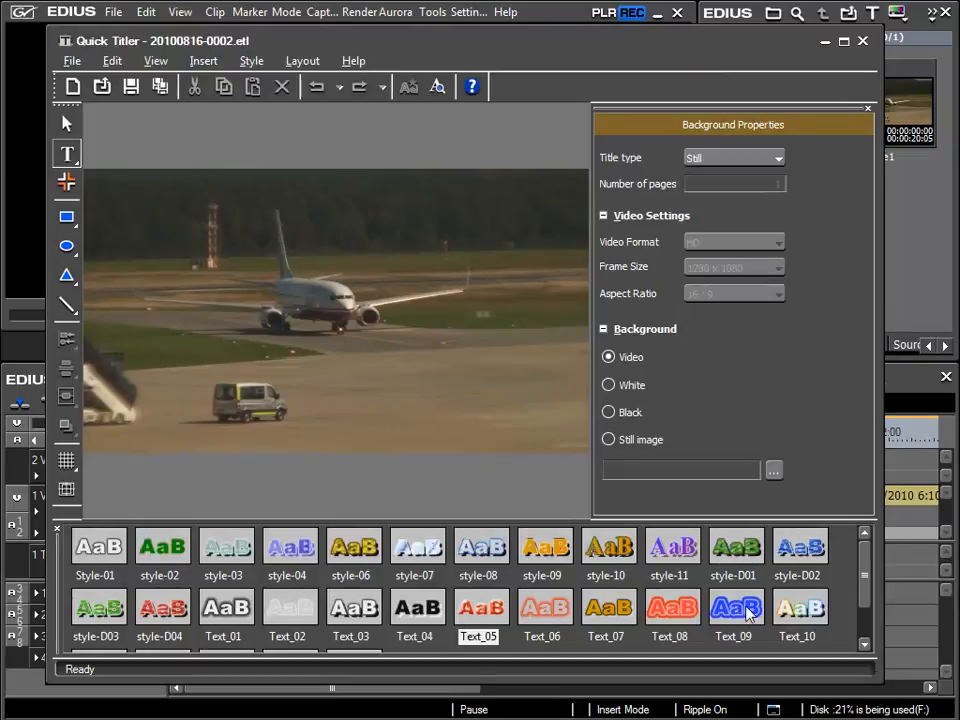
{"action": "left_click_drag", "start_coordinate": [283, 39], "coordinate": [958, 125]}
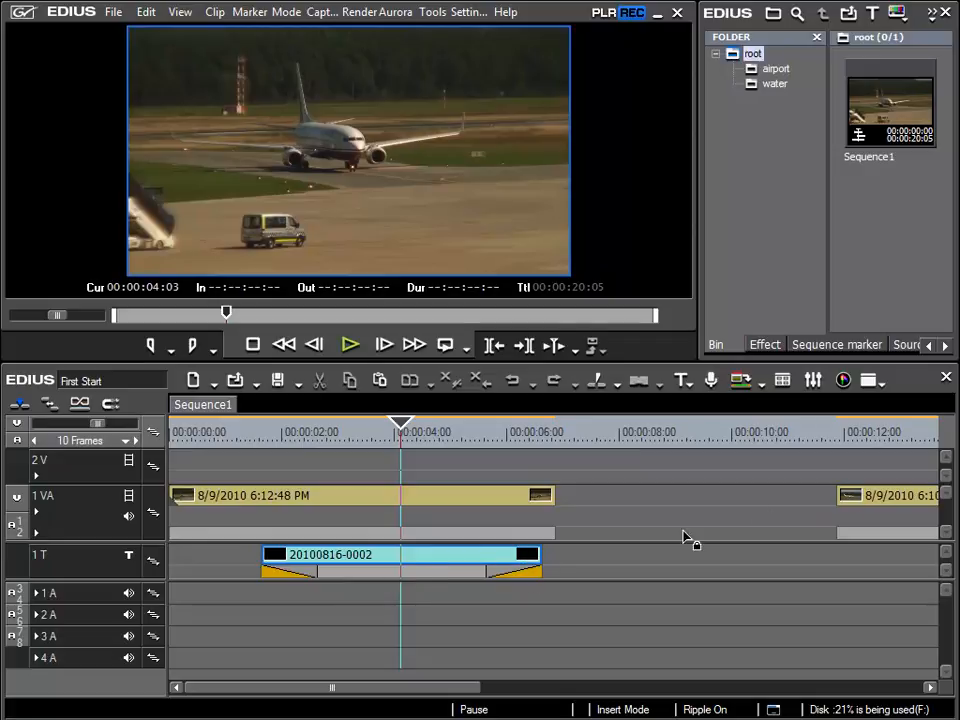
{"action": "double_click", "coordinate": [416, 570]}
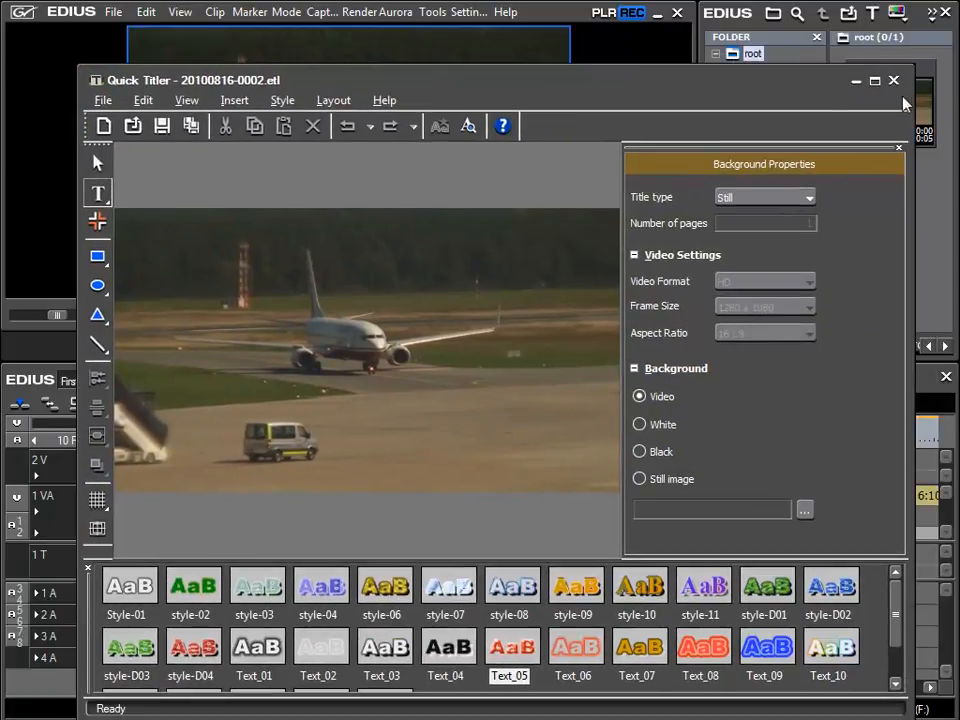
{"action": "left_click", "coordinate": [890, 85]}
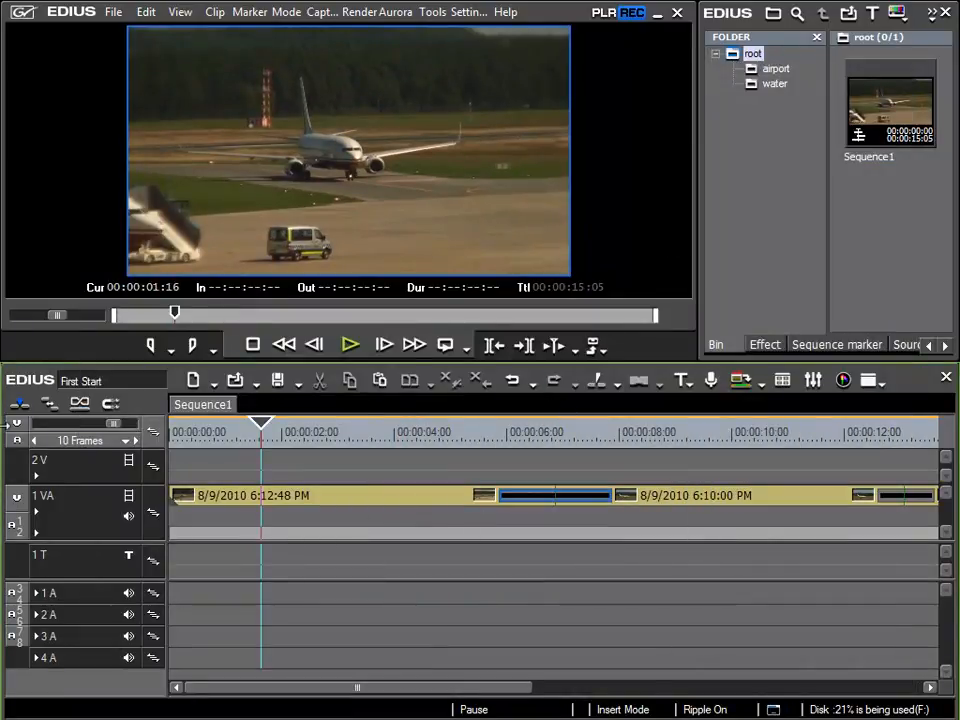
Switch the timeline to overwrite mode and create a new QuickTitler clip on the 1T title track
{"action": "left_click", "coordinate": [18, 404]}
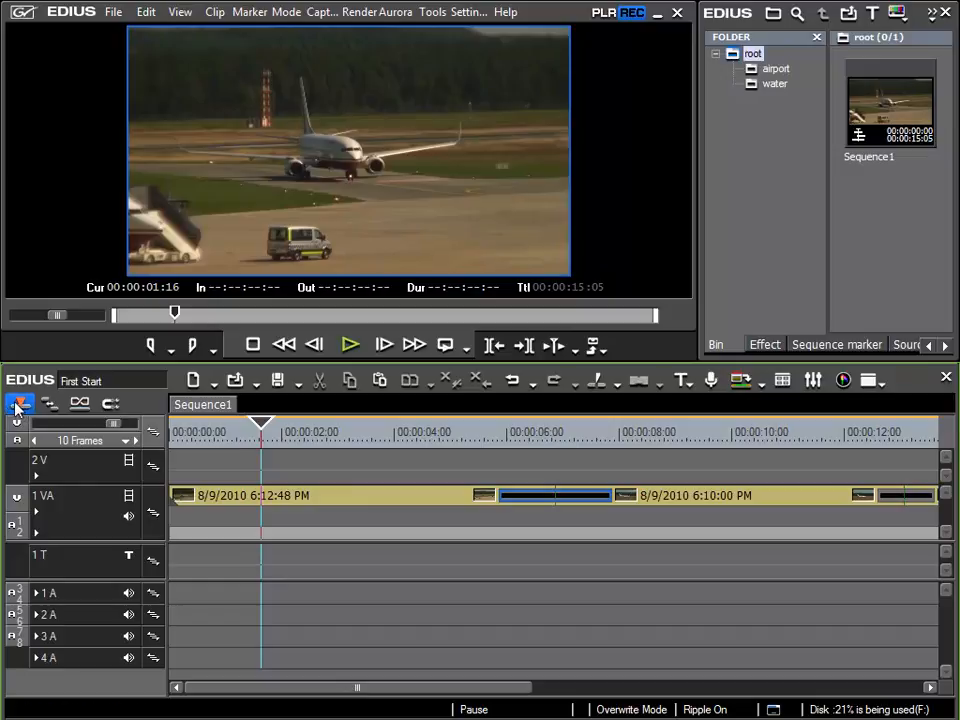
{"action": "right_click", "coordinate": [235, 557]}
{"action": "mouse_move", "coordinate": [305, 564]}
{"action": "left_click", "coordinate": [557, 619]}
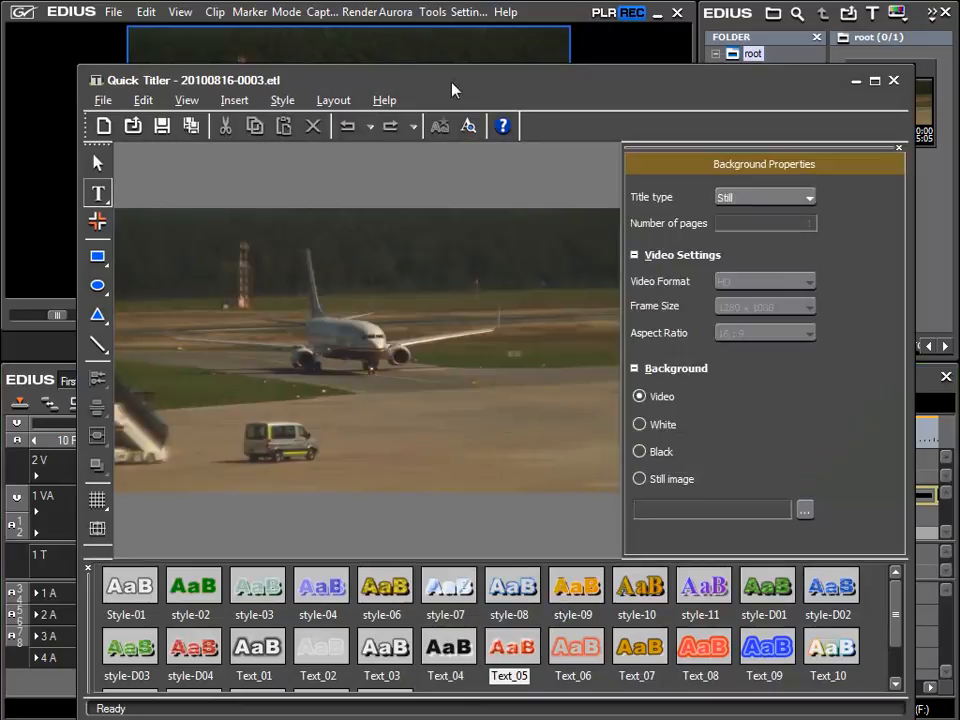
Move and enlarge the Quick Titler window so that it fills the screen
{"action": "left_click_drag", "start_coordinate": [451, 90], "coordinate": [411, 60]}
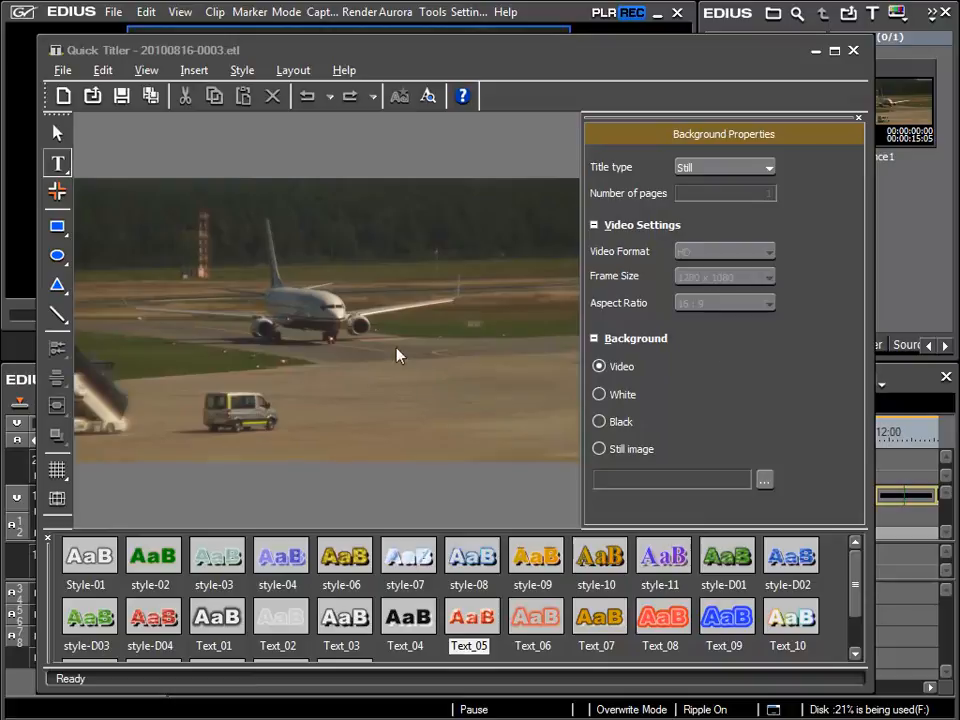
{"action": "left_click_drag", "start_coordinate": [395, 50], "coordinate": [363, 20]}
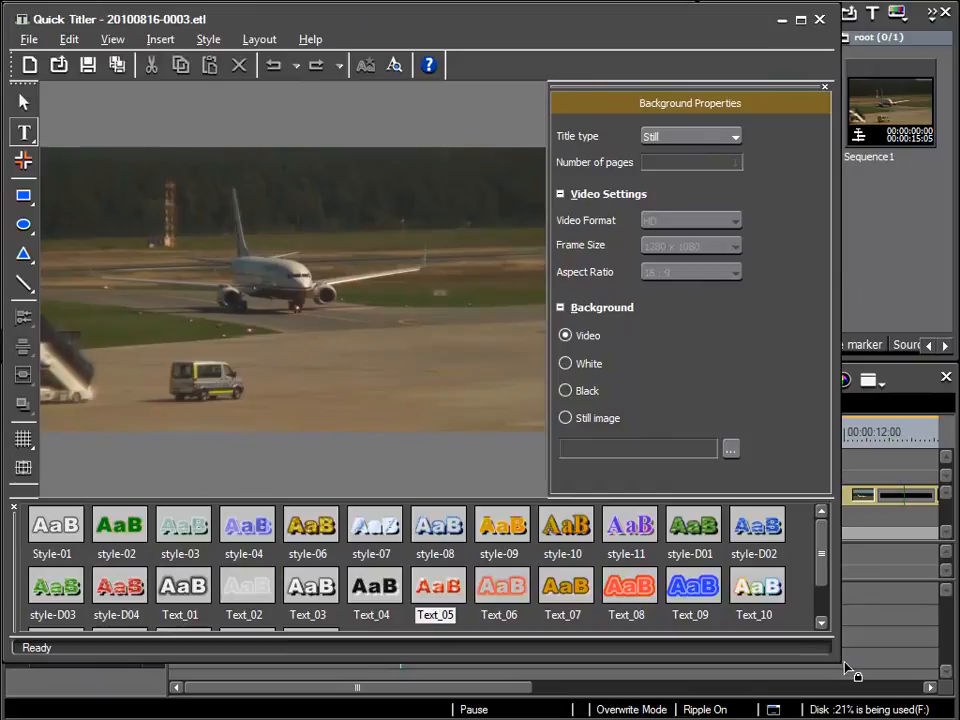
{"action": "left_click_drag", "start_coordinate": [853, 672], "coordinate": [955, 716]}
Add the two-line title text "At the Airport" in the upper-left area of the video frame, breaking the line before "Airport"
{"action": "left_click", "coordinate": [104, 184]}
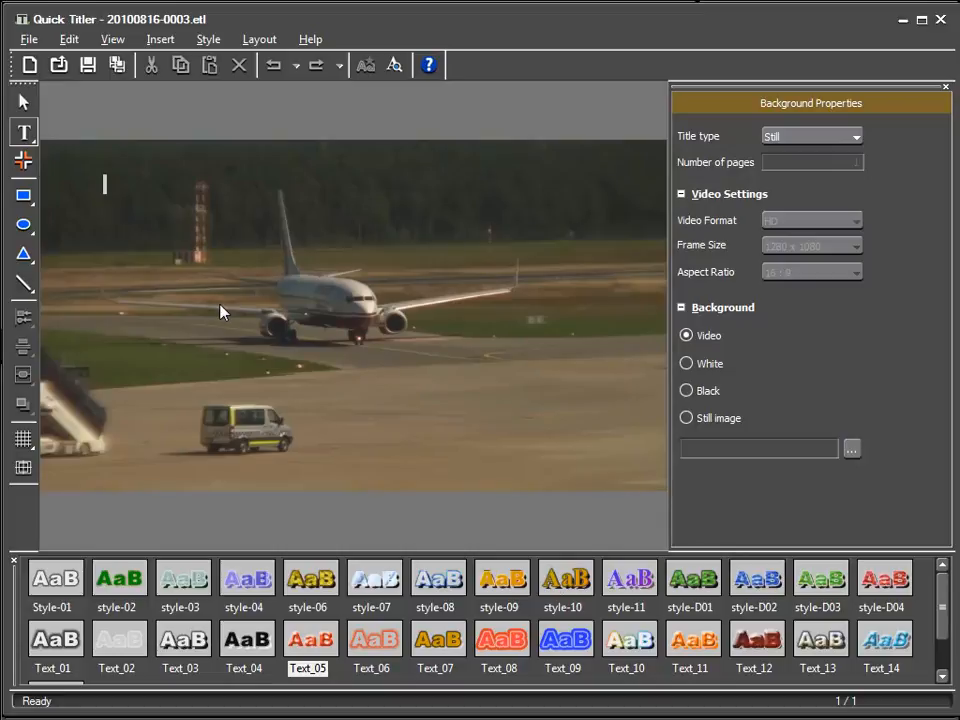
{"action": "type", "text": "At "}
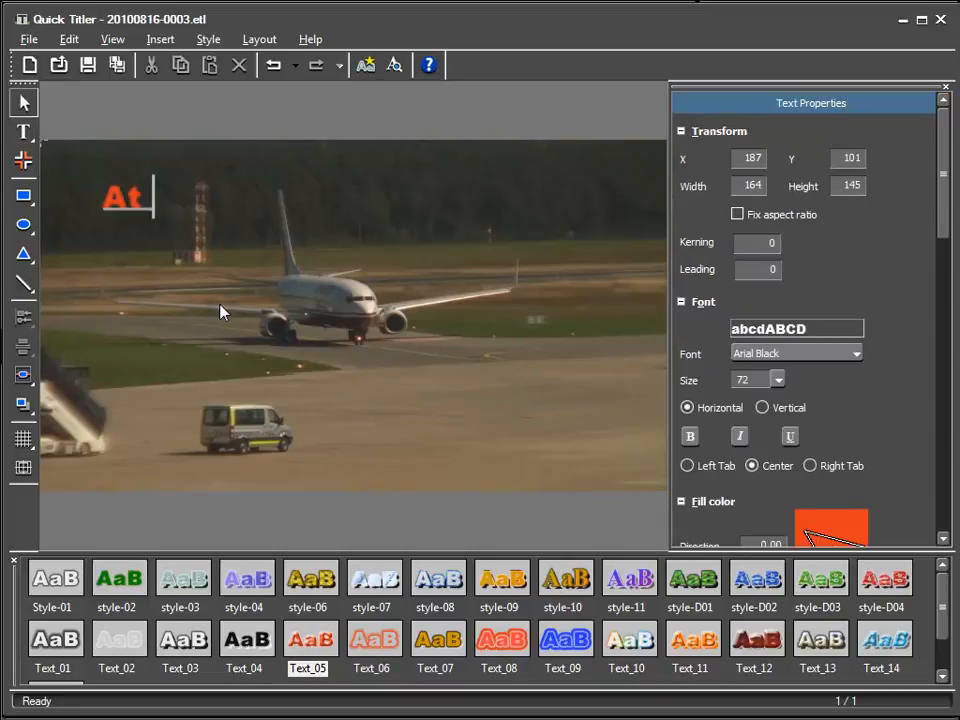
{"action": "type", "text": "the"}
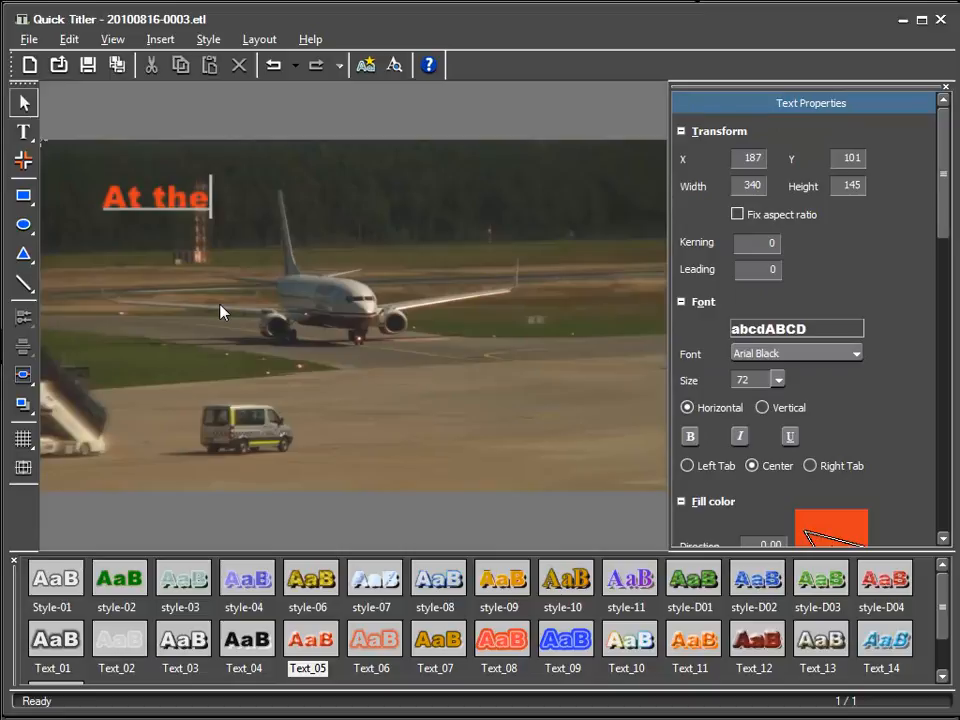
{"action": "key", "text": "Return"}
{"action": "type", "text": "Ai"}
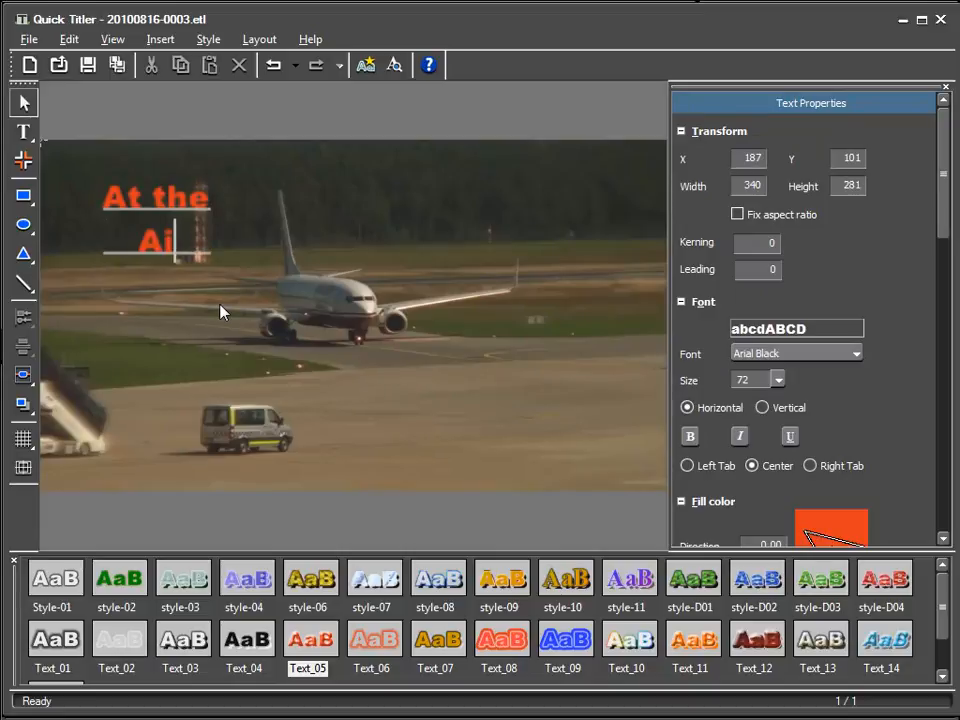
{"action": "type", "text": "rport"}
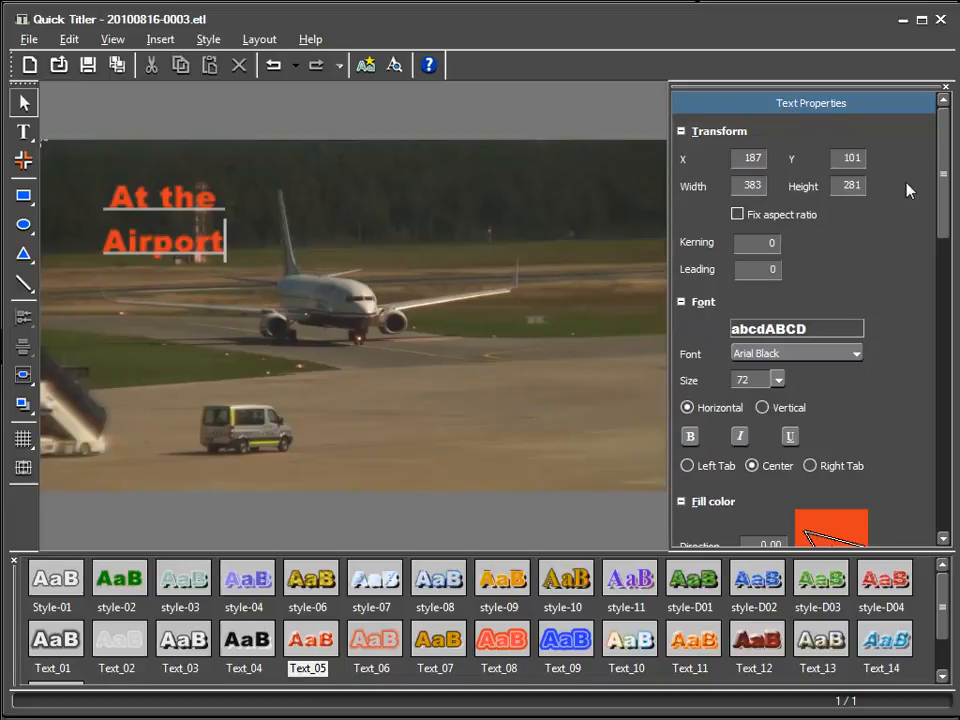
Try font size 120 for the title text and enlarge it further to 200
{"action": "scroll", "coordinate": [917, 210], "scroll_direction": "down", "scroll_amount": 3}
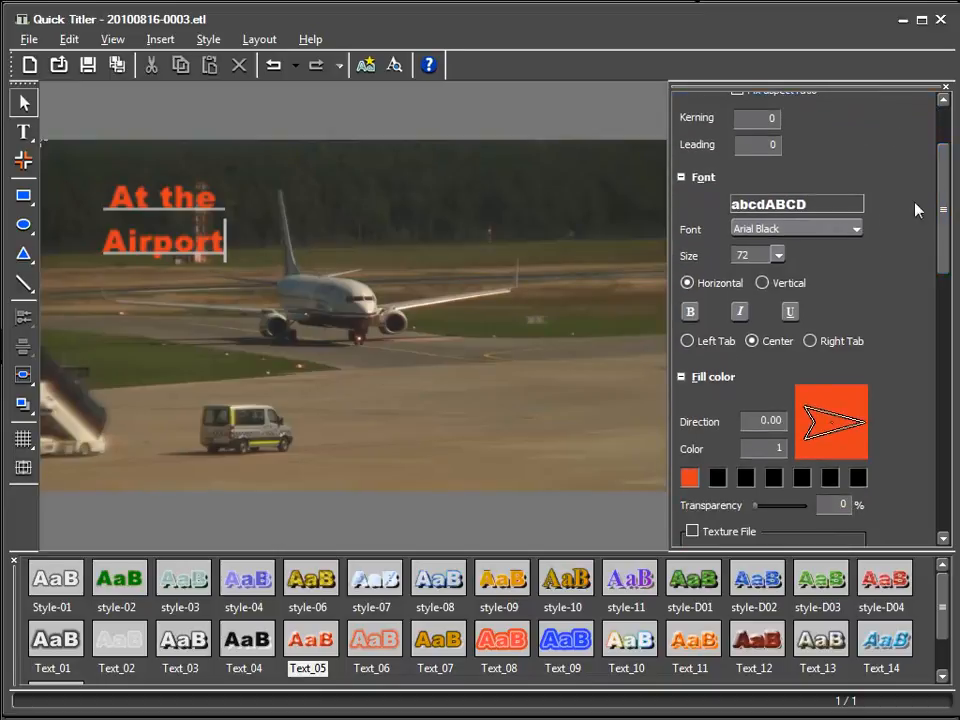
{"action": "left_click", "coordinate": [777, 255]}
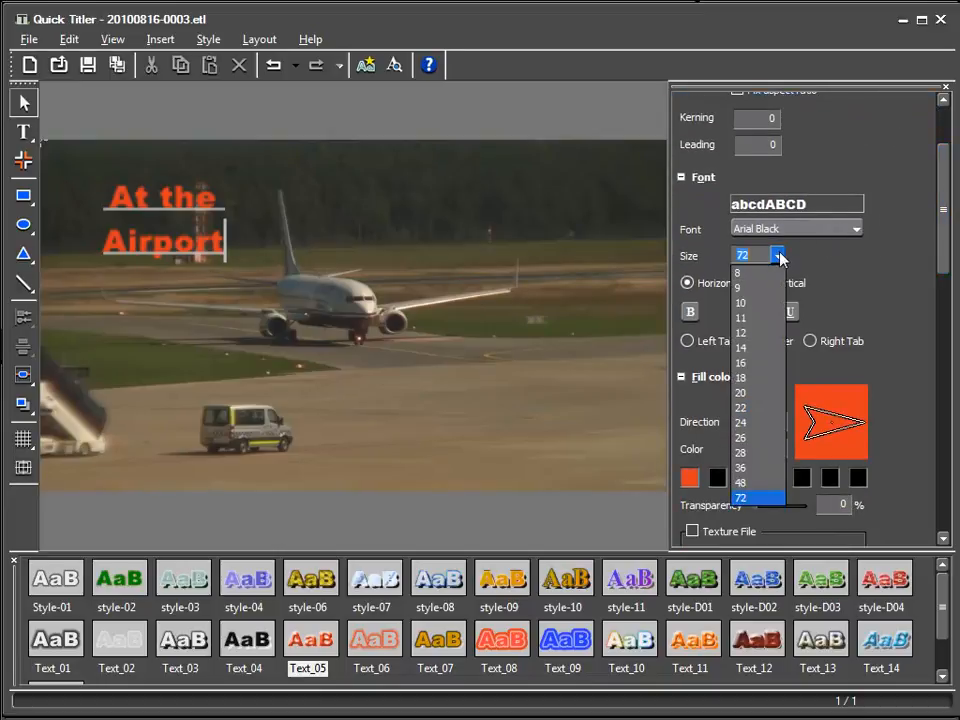
{"action": "left_click", "coordinate": [749, 498]}
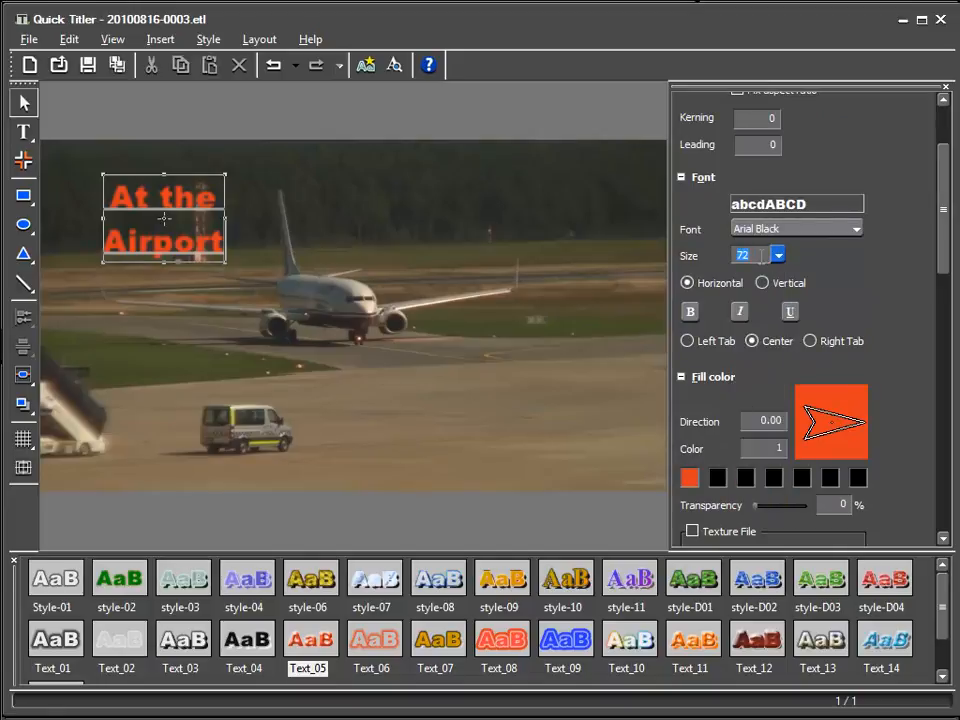
{"action": "type", "text": "120"}
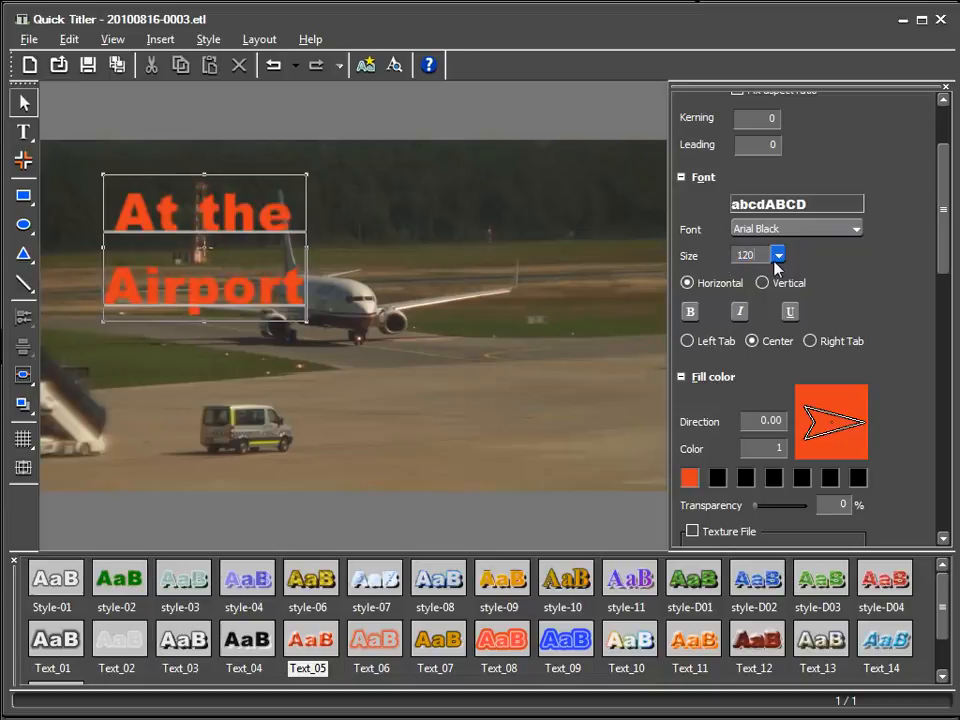
{"action": "double_click", "coordinate": [753, 252]}
{"action": "type", "text": "200"}
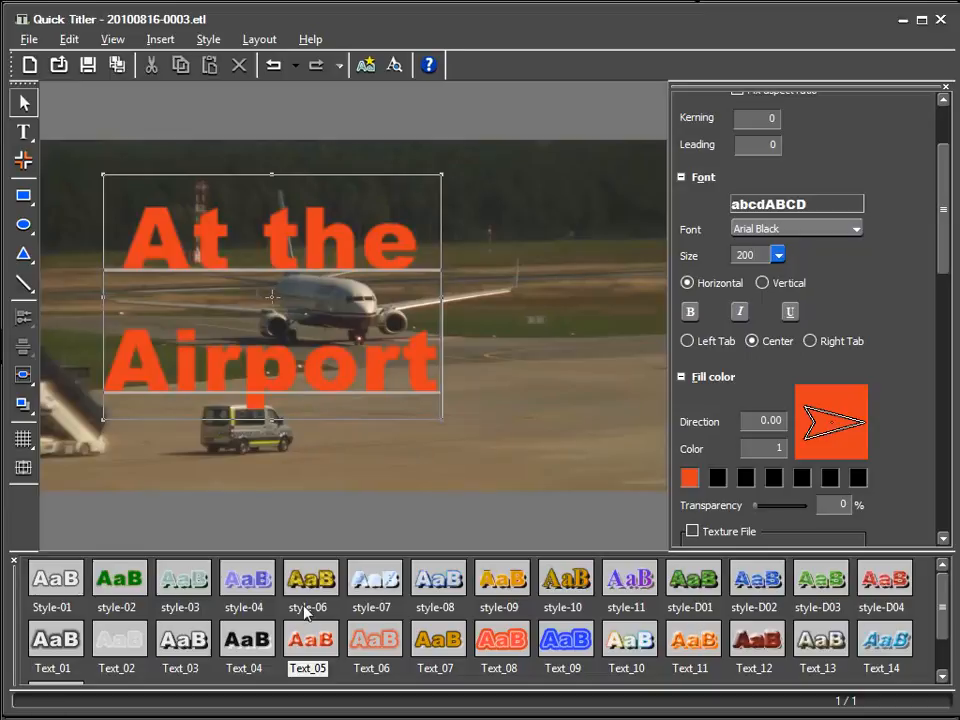
Apply the Text_03 style to the title and set its font size to 150
{"action": "left_click", "coordinate": [188, 641]}
{"action": "double_click", "coordinate": [188, 641]}
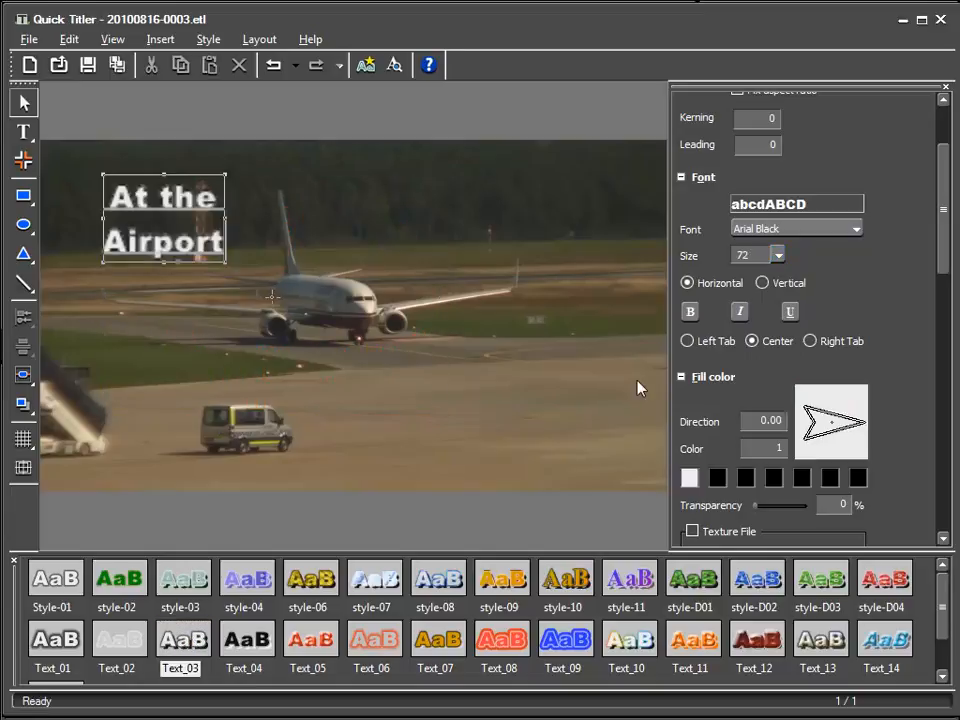
{"action": "double_click", "coordinate": [744, 255]}
{"action": "type", "text": "150"}
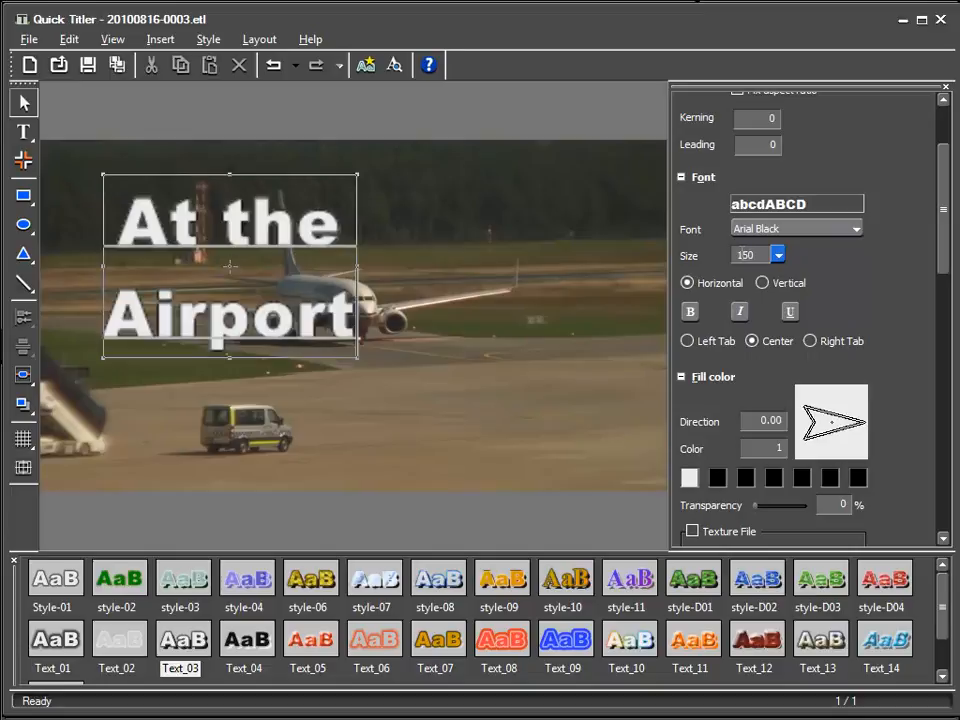
Browse the fonts available for the title and pick Arial Black
{"action": "left_click", "coordinate": [857, 229]}
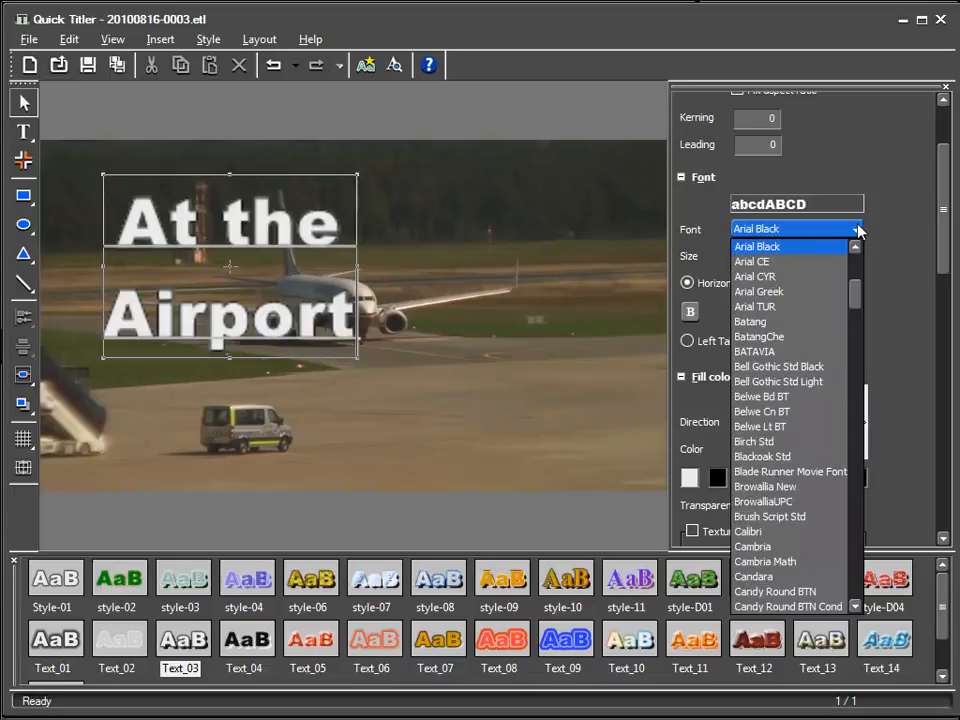
{"action": "left_click_drag", "start_coordinate": [853, 296], "coordinate": [853, 290]}
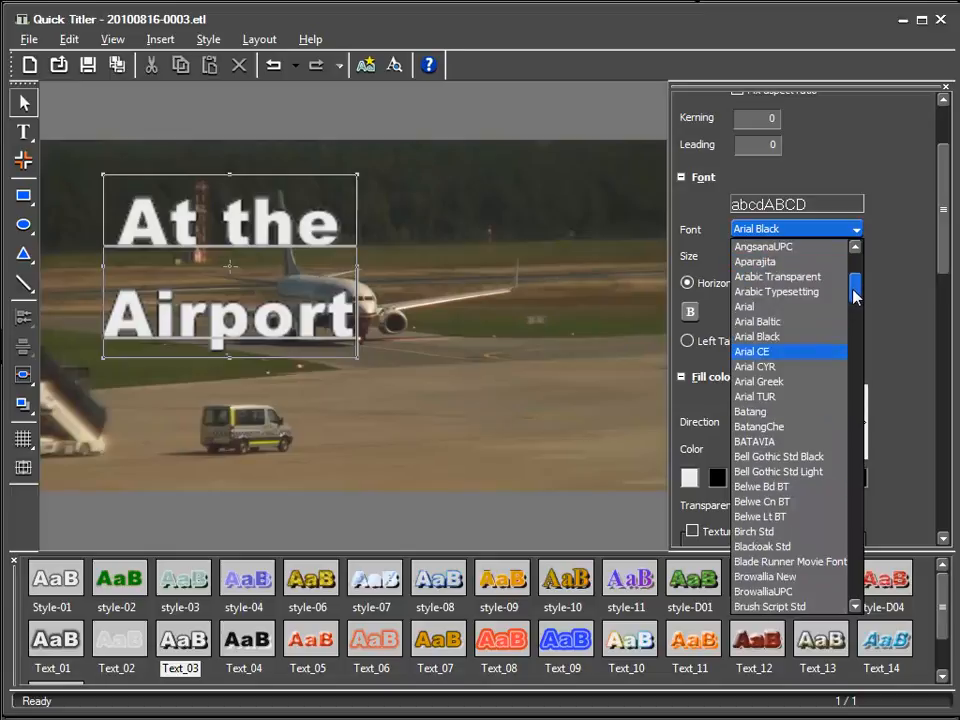
{"action": "left_click", "coordinate": [770, 338]}
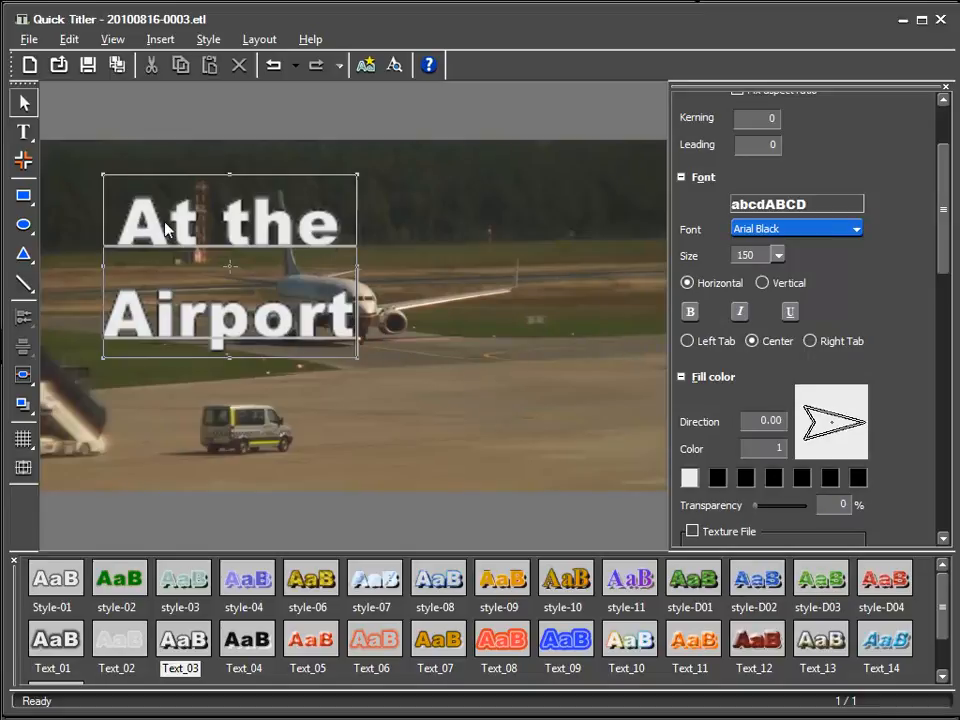
Change the wording of the title's first line so the full title reads "A Day at the Airport"
{"action": "left_click", "coordinate": [134, 219]}
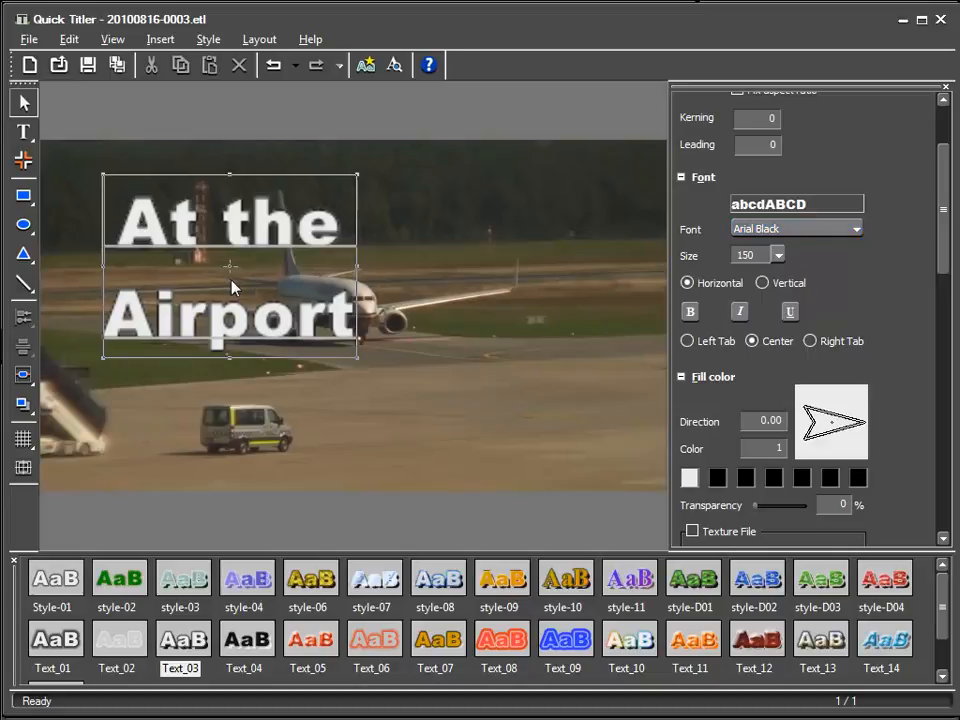
{"action": "type", "text": "A Dy"}
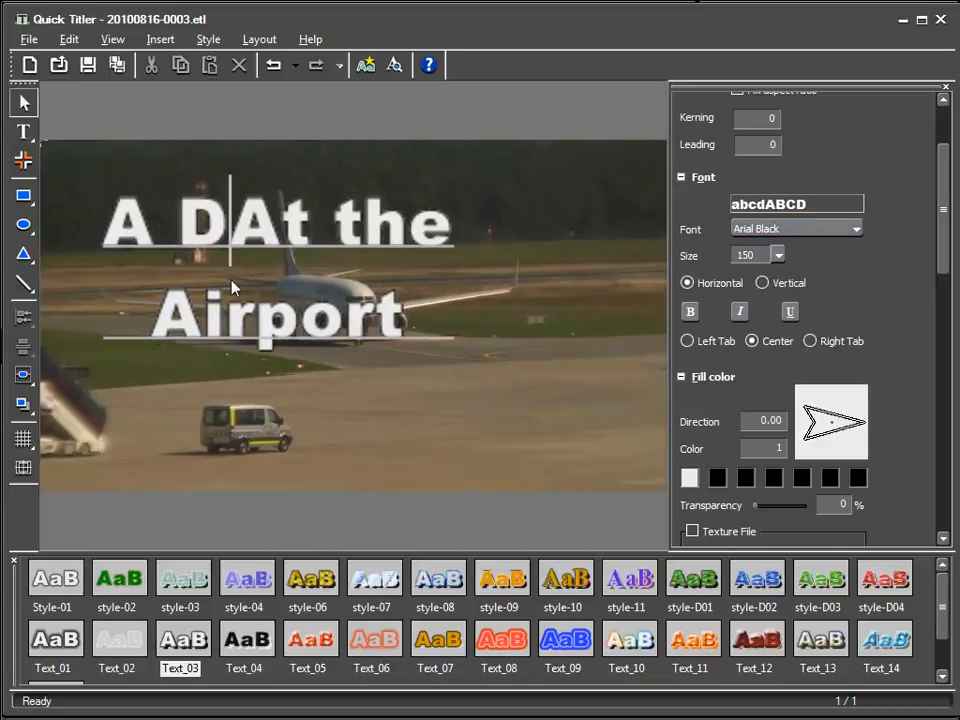
{"action": "key", "text": "BackSpace"}
{"action": "type", "text": "ay a"}
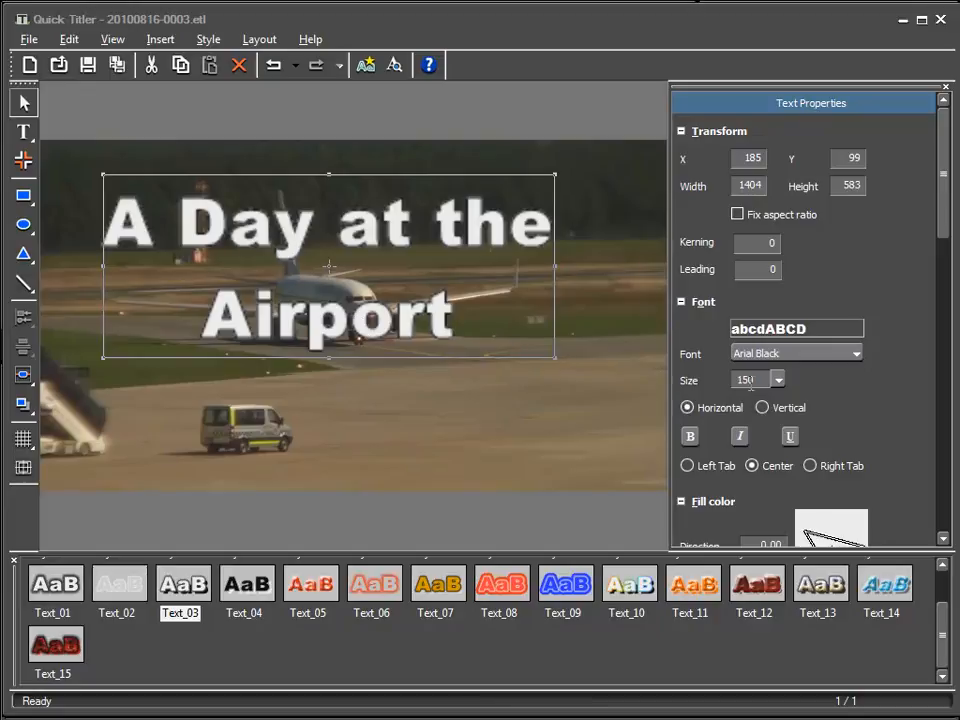
Try left and right alignment for the title's lines and return them to center alignment
{"action": "left_click", "coordinate": [687, 466]}
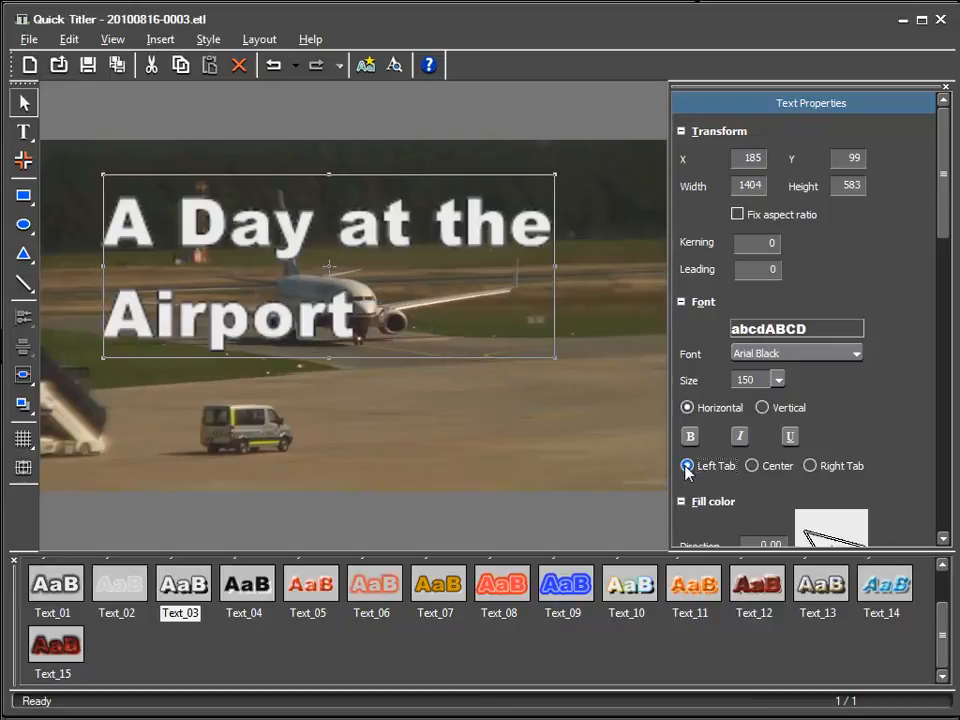
{"action": "left_click", "coordinate": [752, 466]}
{"action": "left_click", "coordinate": [812, 467]}
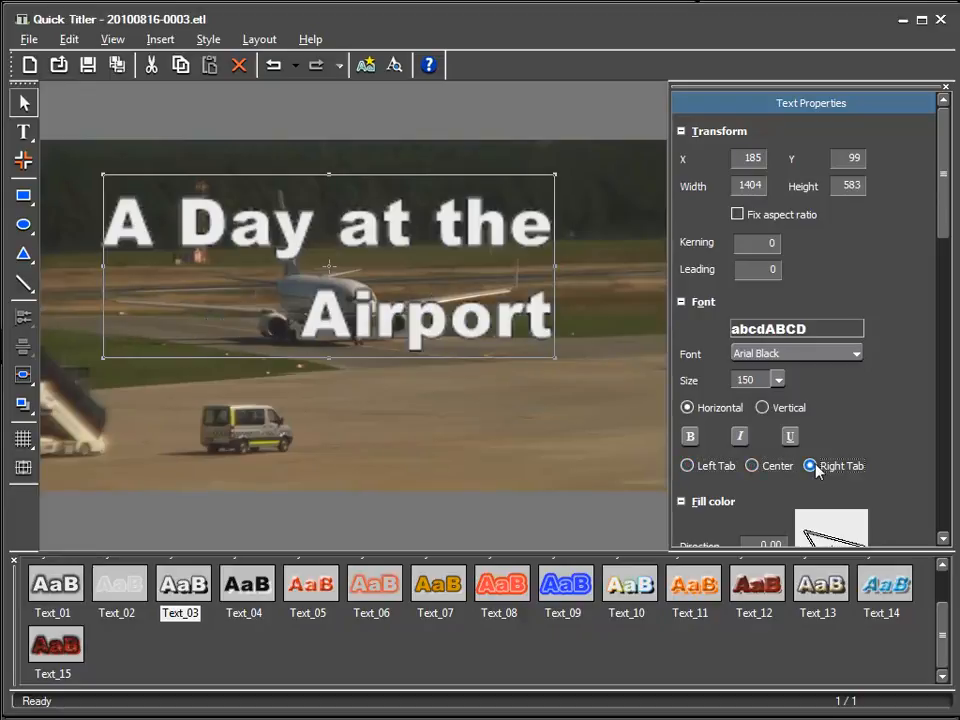
{"action": "left_click", "coordinate": [754, 468]}
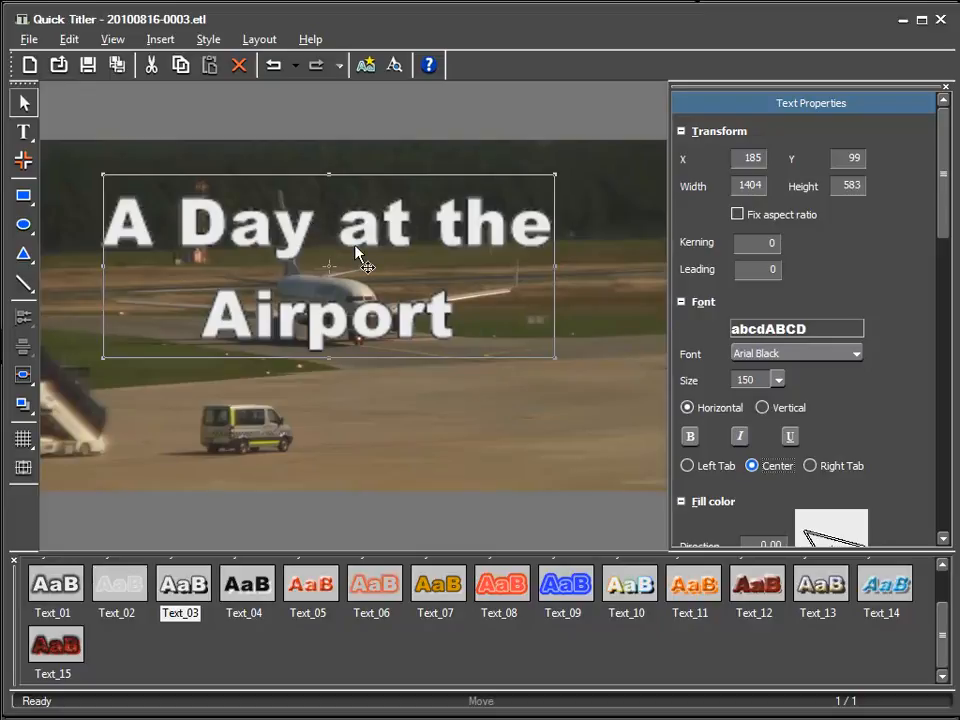
Center the title on the screen both horizontally and vertically, and preview its full-quality rendering
{"action": "left_click", "coordinate": [260, 39]}
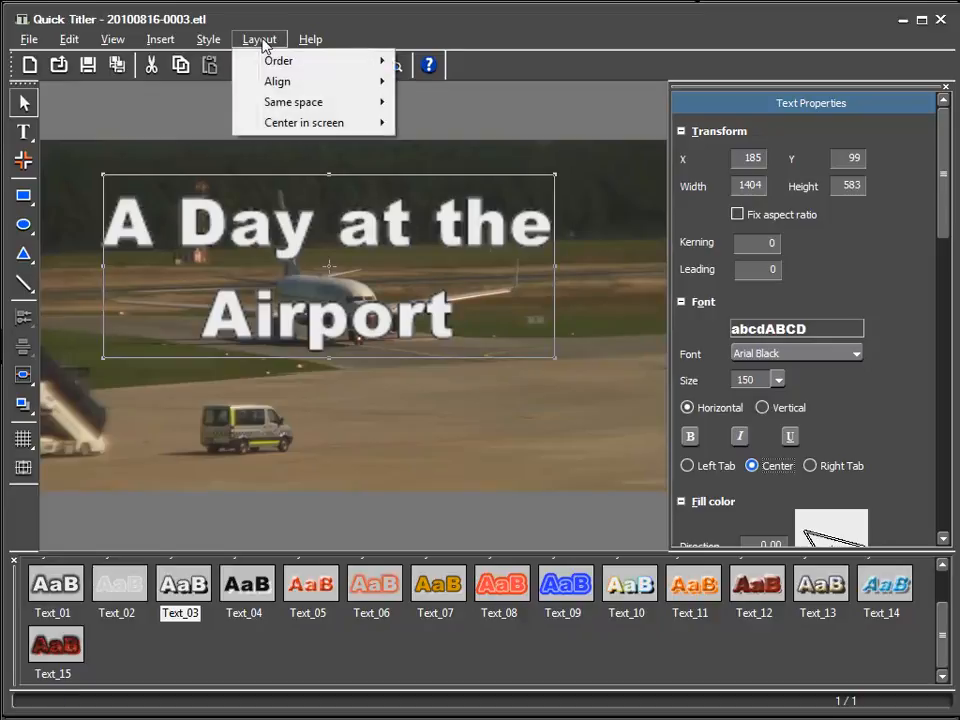
{"action": "mouse_move", "coordinate": [285, 124]}
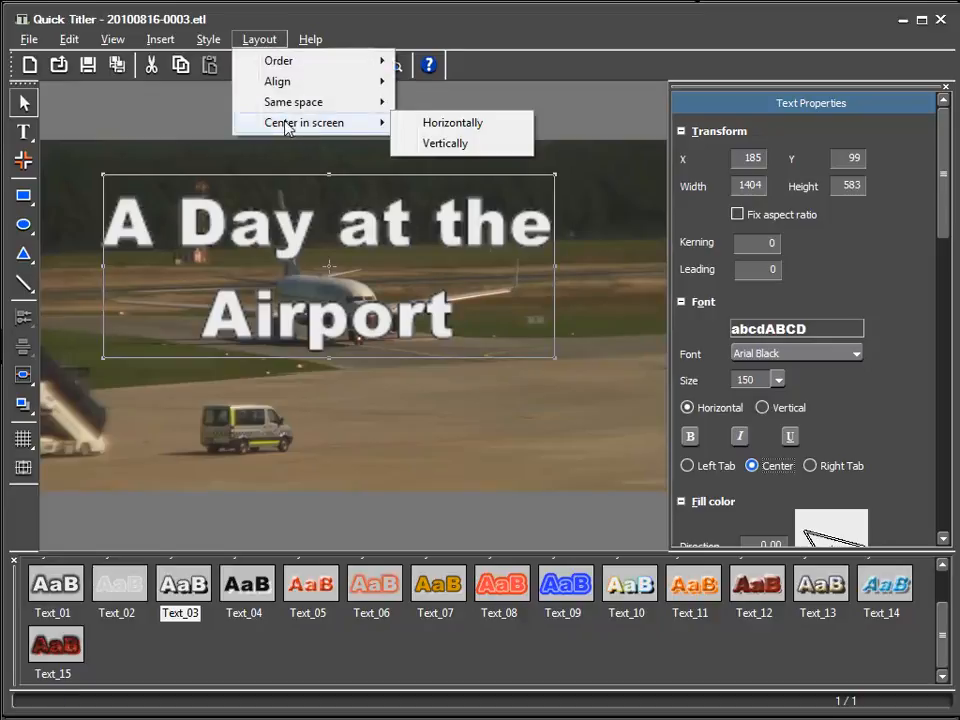
{"action": "left_click", "coordinate": [440, 124]}
{"action": "left_click", "coordinate": [260, 39]}
{"action": "mouse_move", "coordinate": [295, 122]}
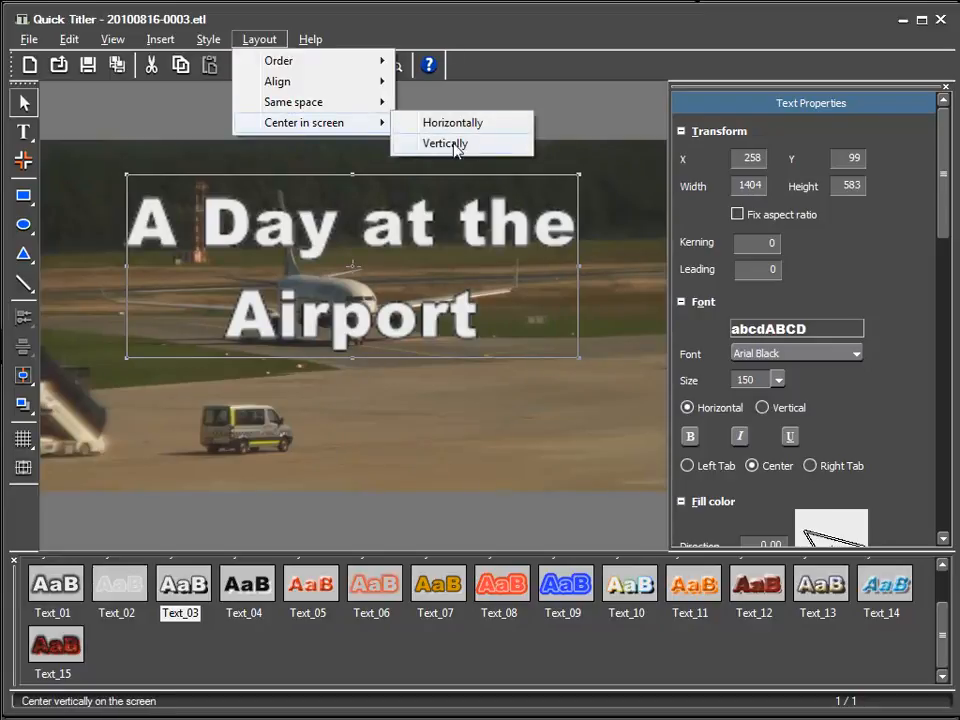
{"action": "left_click", "coordinate": [453, 150]}
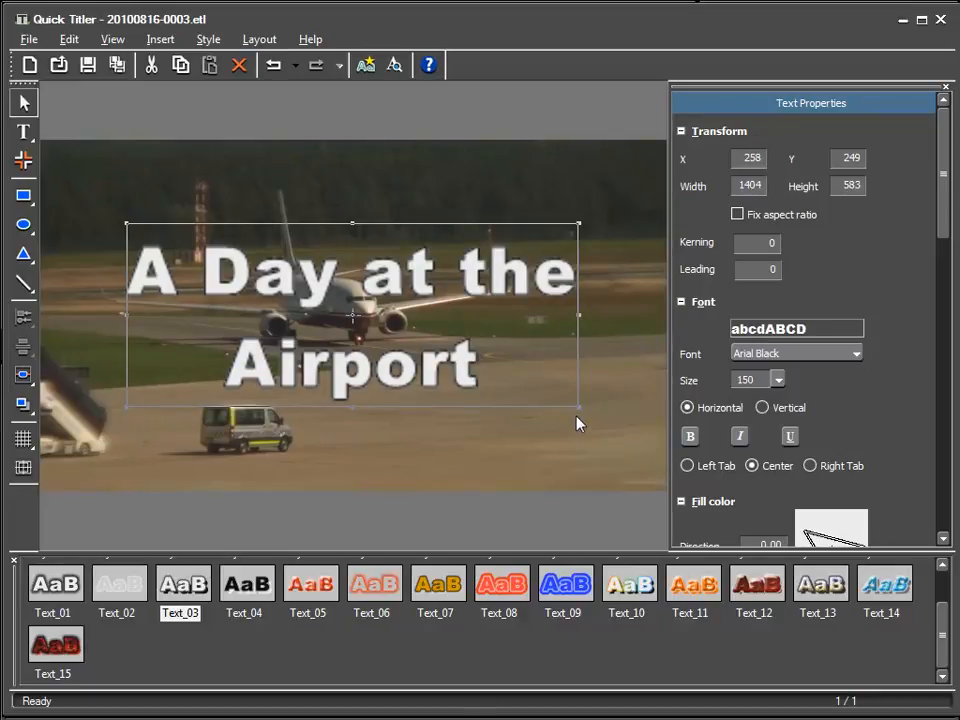
{"action": "left_click", "coordinate": [397, 68]}
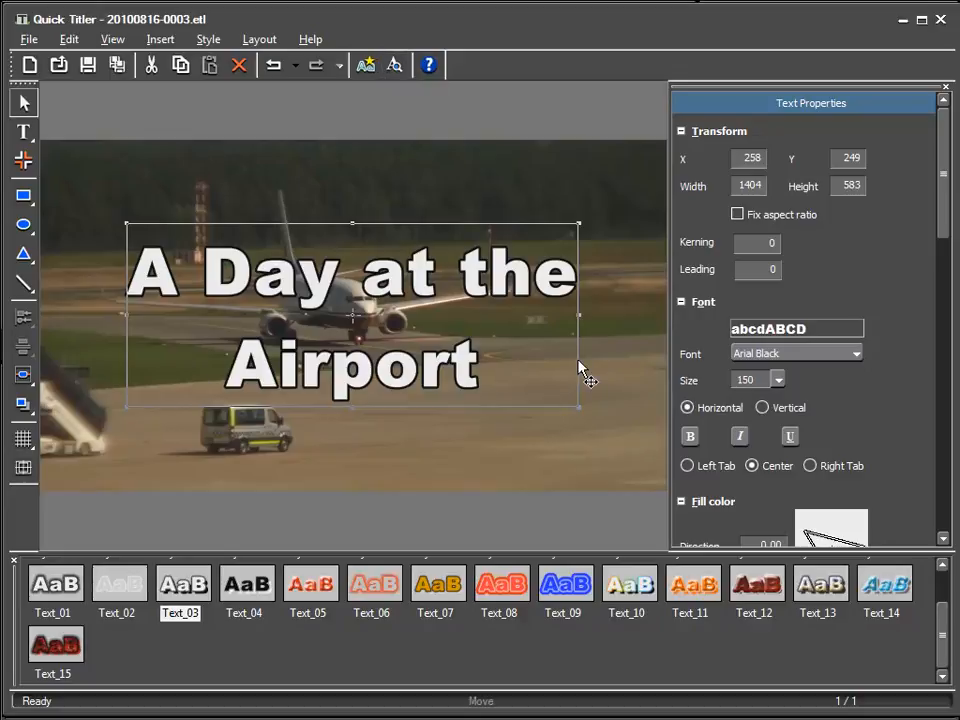
Give the title's shadow a soft width of 50, direction 315.00, horizontal offset 20 and vertical offset 13, and preview the rendering
{"action": "left_click_drag", "start_coordinate": [944, 141], "coordinate": [949, 364]}
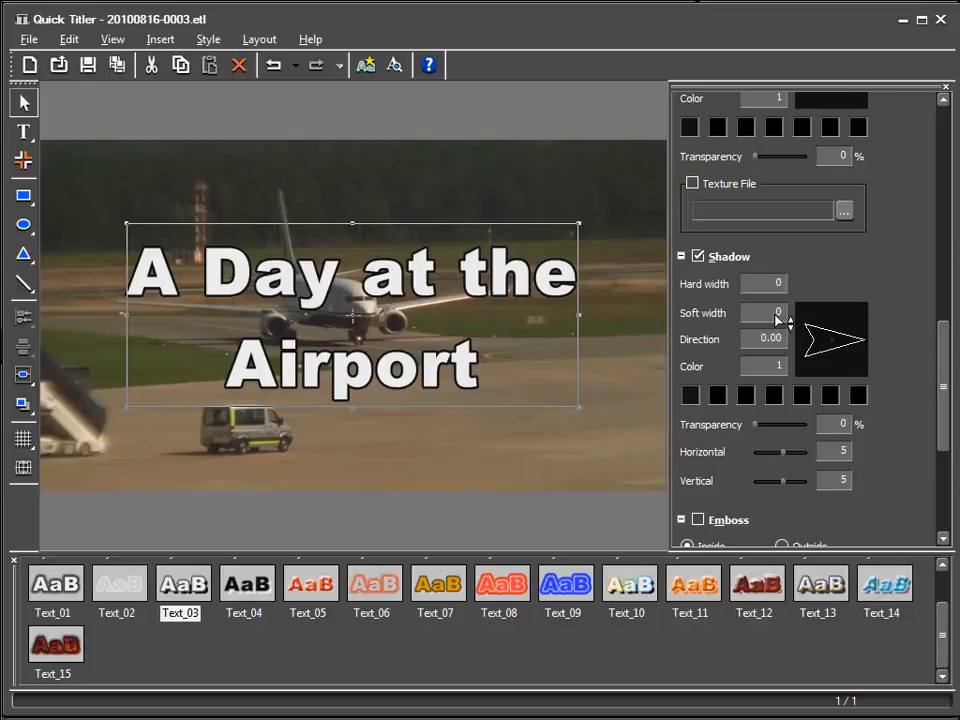
{"action": "left_click_drag", "start_coordinate": [777, 318], "coordinate": [781, 262]}
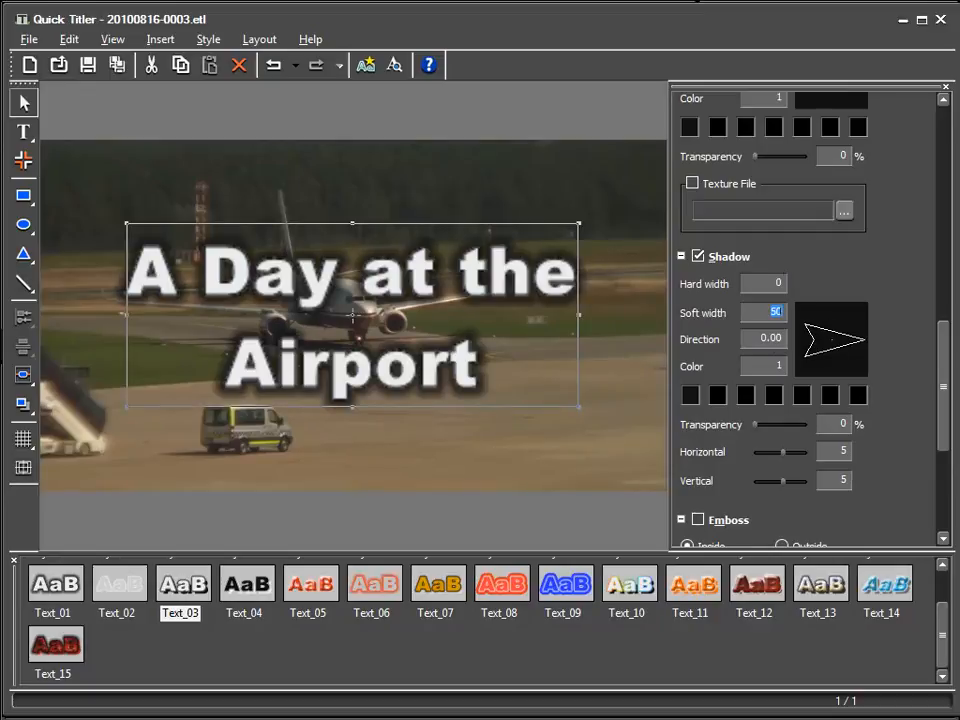
{"action": "left_click_drag", "start_coordinate": [758, 342], "coordinate": [701, 133]}
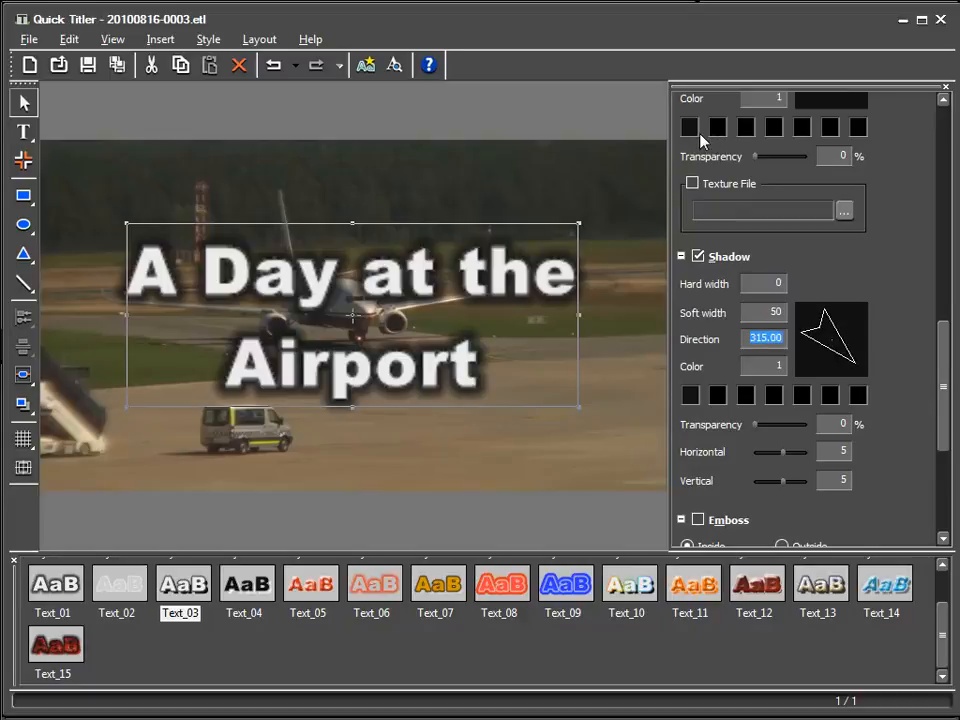
{"action": "left_click_drag", "start_coordinate": [784, 455], "coordinate": [785, 485]}
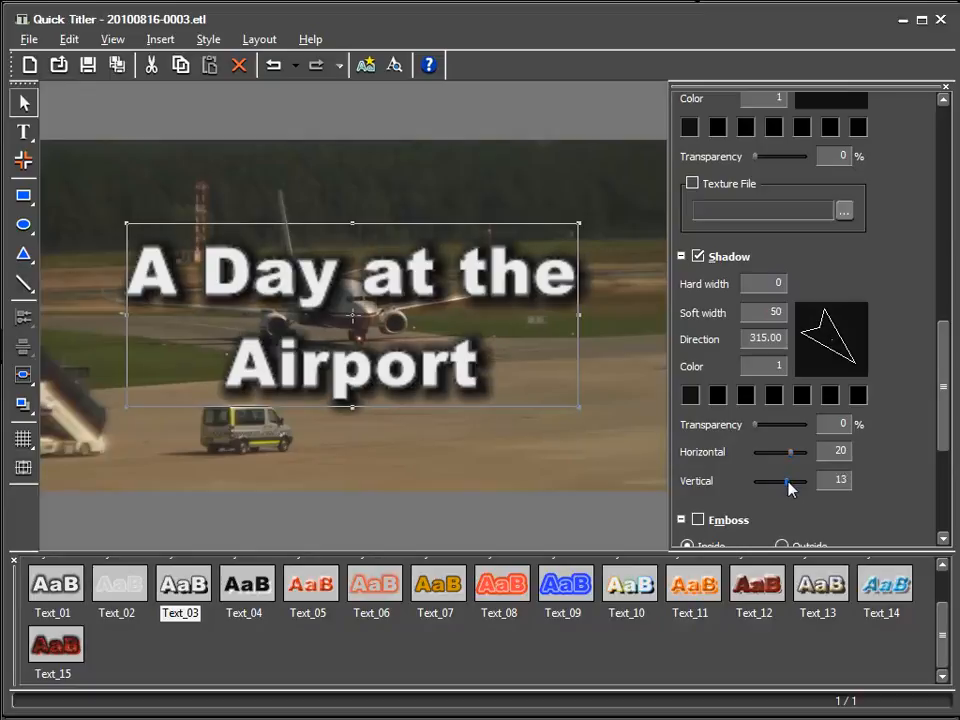
{"action": "left_click", "coordinate": [396, 70]}
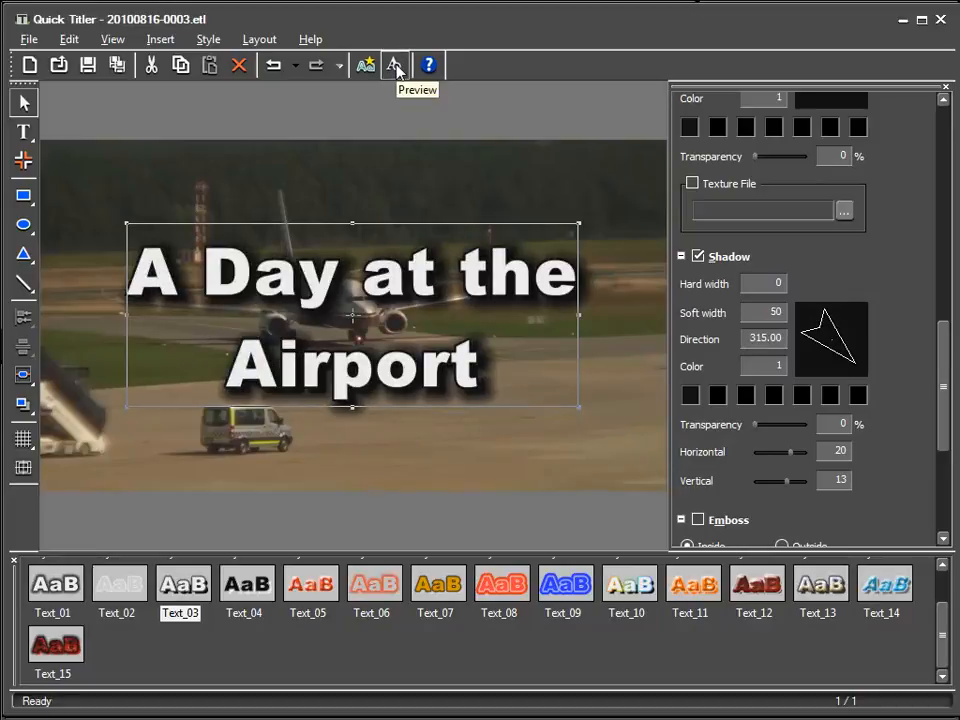
Save the title and play the sequence from just before the title clip until past its end
{"action": "left_click", "coordinate": [90, 67]}
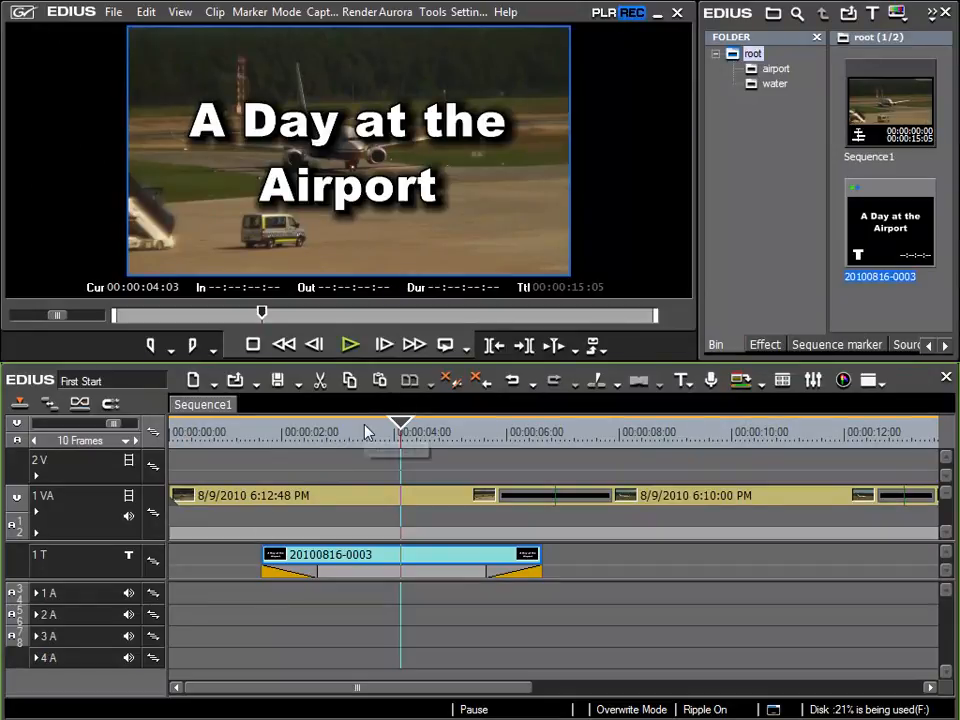
{"action": "left_click", "coordinate": [251, 435]}
{"action": "key", "text": "space"}
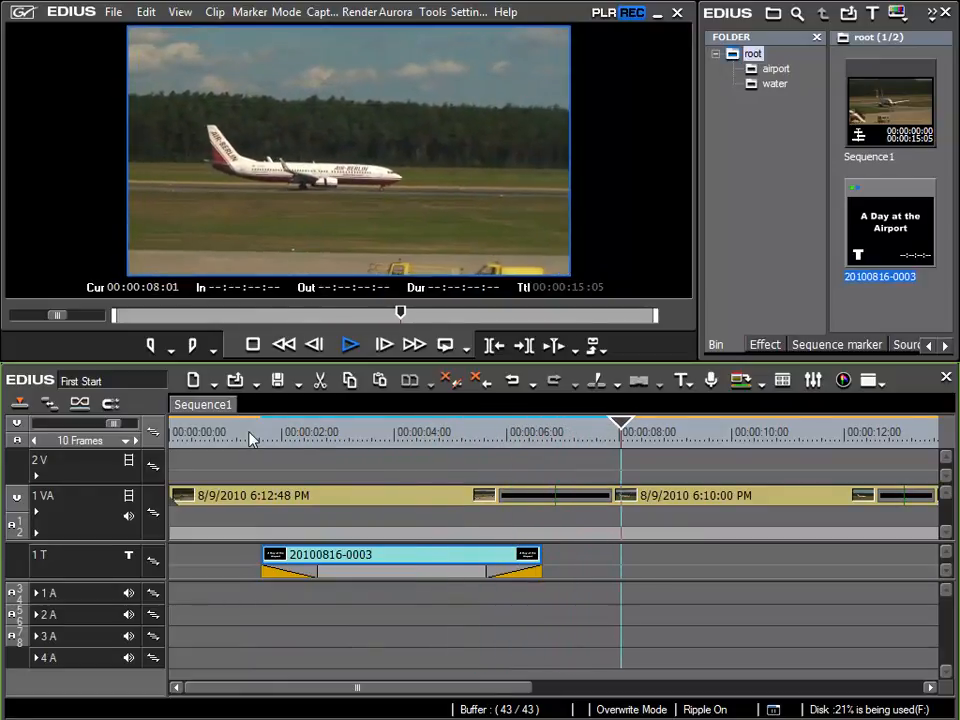
{"action": "key", "text": "space"}
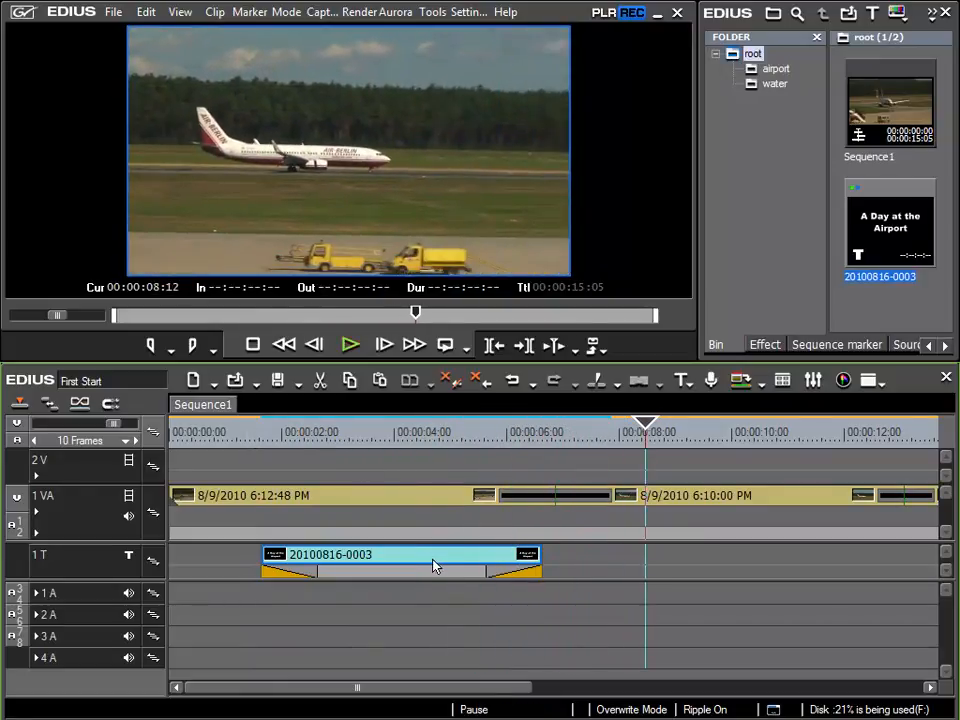
Shorten the title clip on the 1 T track from its end and reposition it to run from about 1 to 5 seconds
{"action": "left_click_drag", "start_coordinate": [432, 563], "coordinate": [372, 564]}
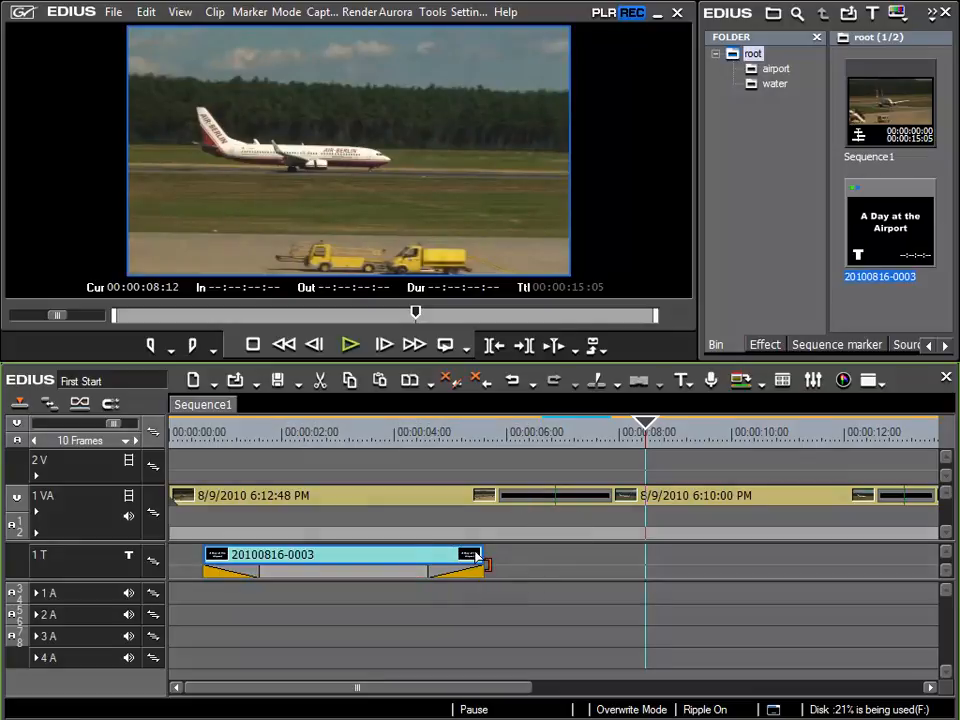
{"action": "left_click_drag", "start_coordinate": [480, 560], "coordinate": [437, 561]}
{"action": "left_click_drag", "start_coordinate": [349, 555], "coordinate": [364, 555]}
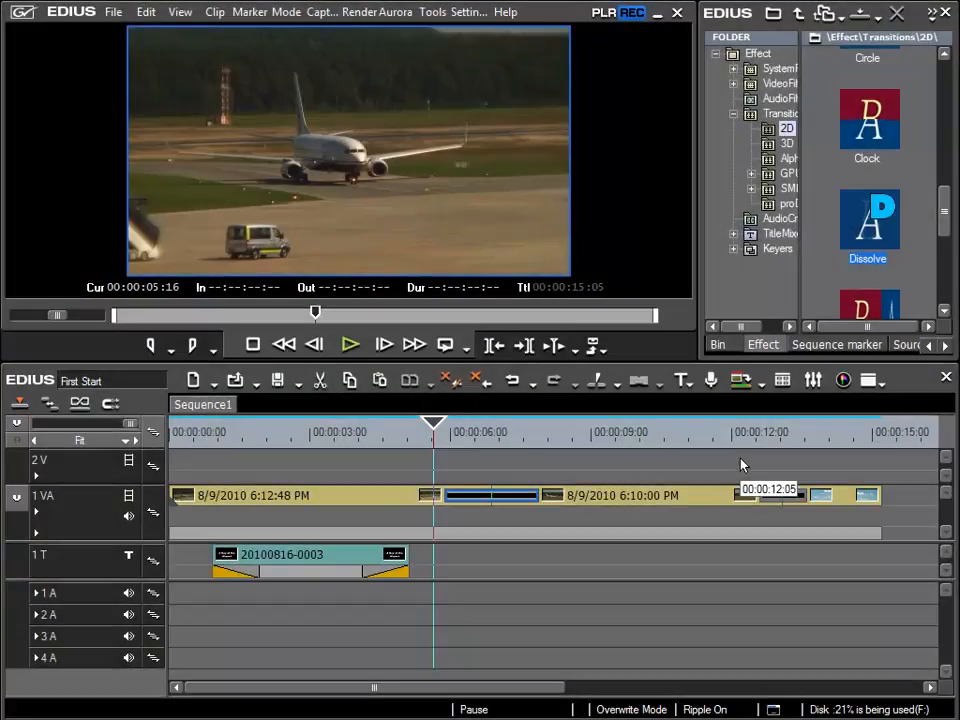
Create a bin folder named "titles" under root and return to the root folder's contents
{"action": "left_click", "coordinate": [718, 345]}
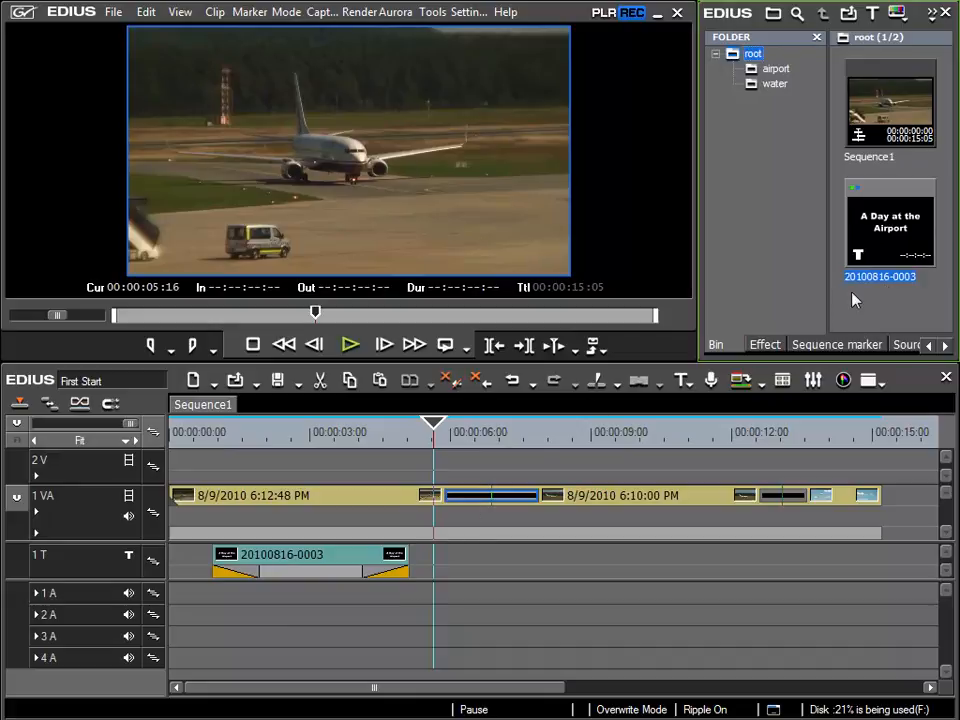
{"action": "right_click", "coordinate": [736, 60]}
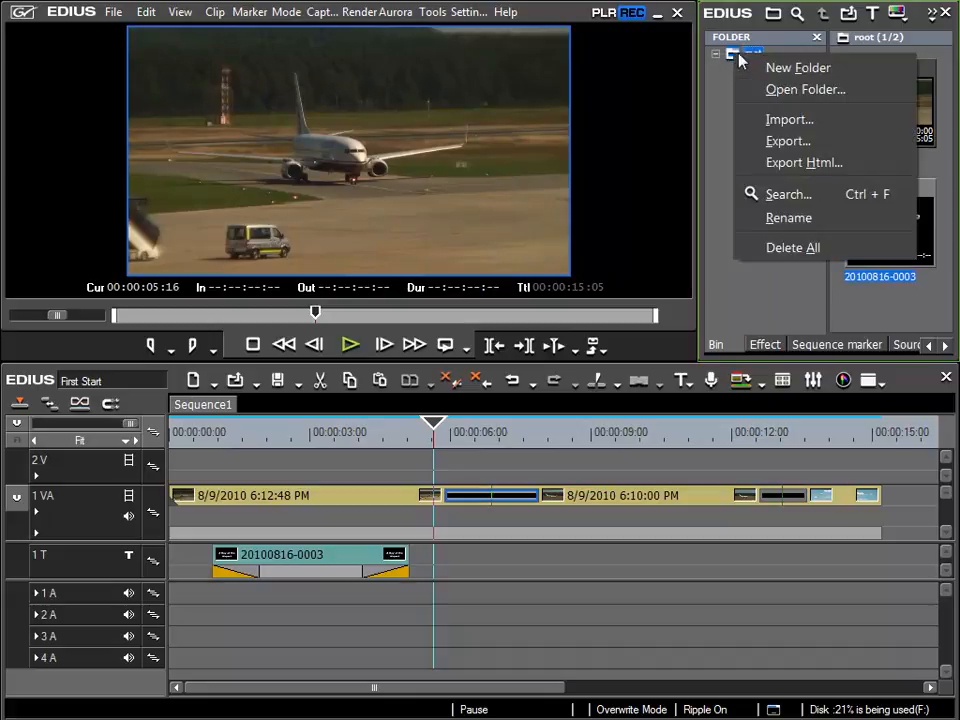
{"action": "left_click", "coordinate": [765, 67]}
{"action": "type", "text": "titles"}
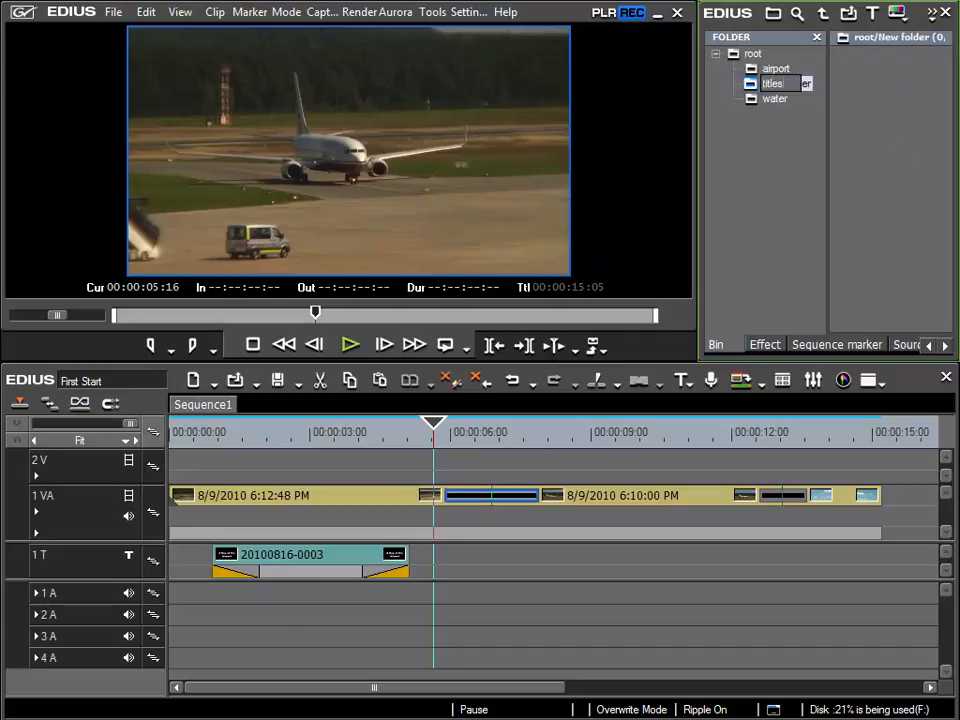
{"action": "key", "text": "Return"}
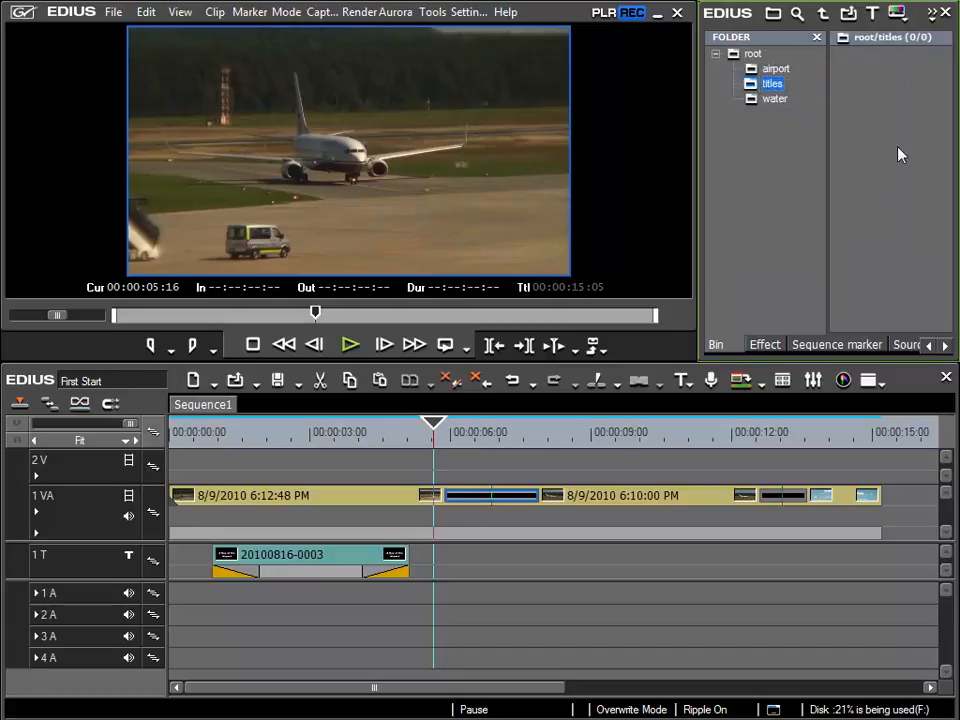
{"action": "left_click", "coordinate": [752, 56]}
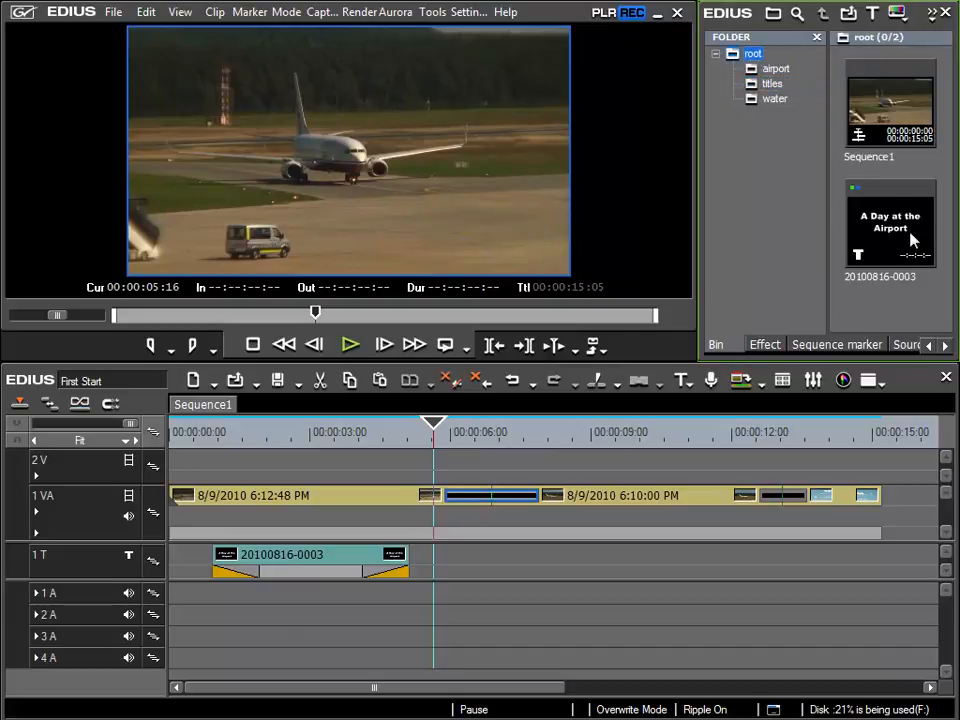